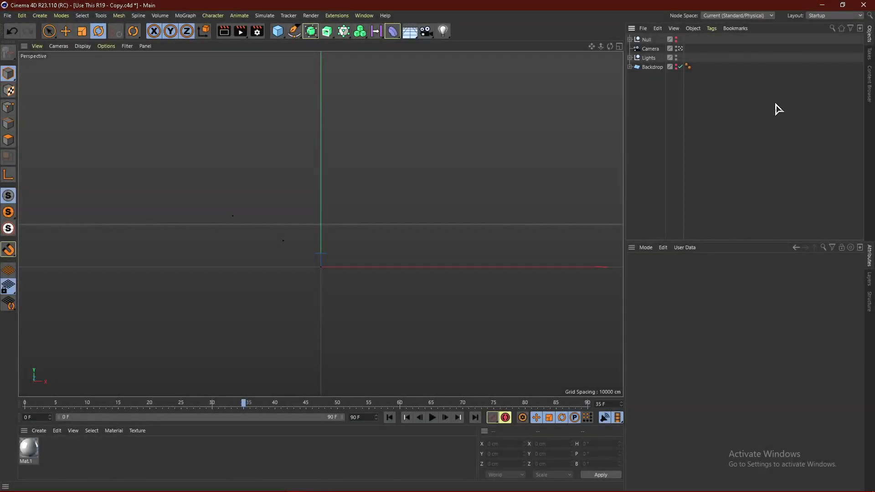
# - Add a MoText object and set its text to MILK
pyautogui.click(185, 16)
pyautogui.click(199, 94)
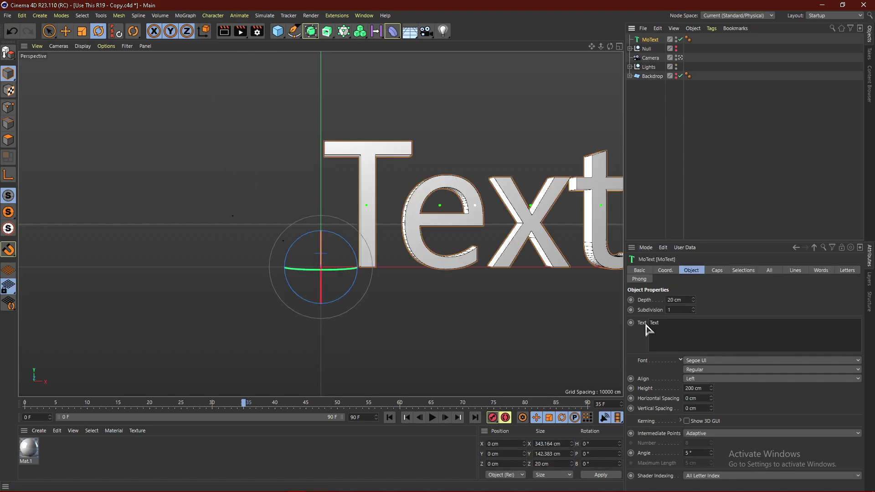
pyautogui.doubleClick(671, 323)
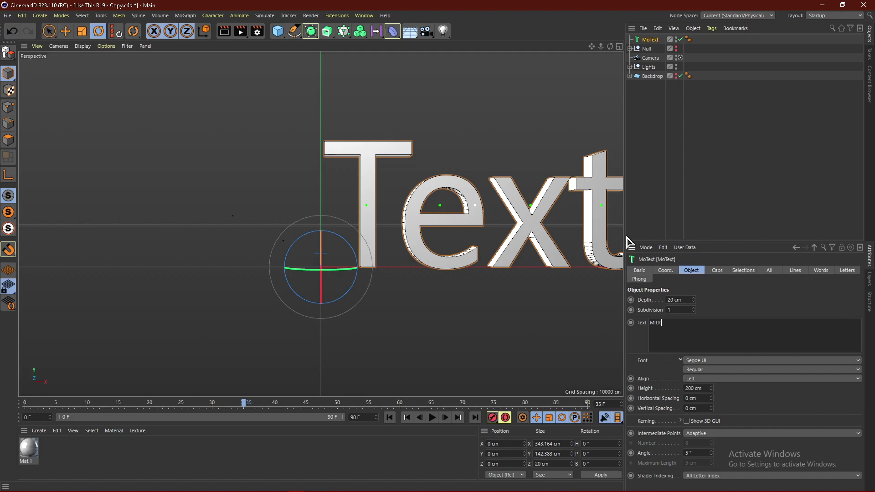
# - Set the MILK text's font to Cunia
pyautogui.click(695, 360)
pyautogui.scroll(5, 770, 285)
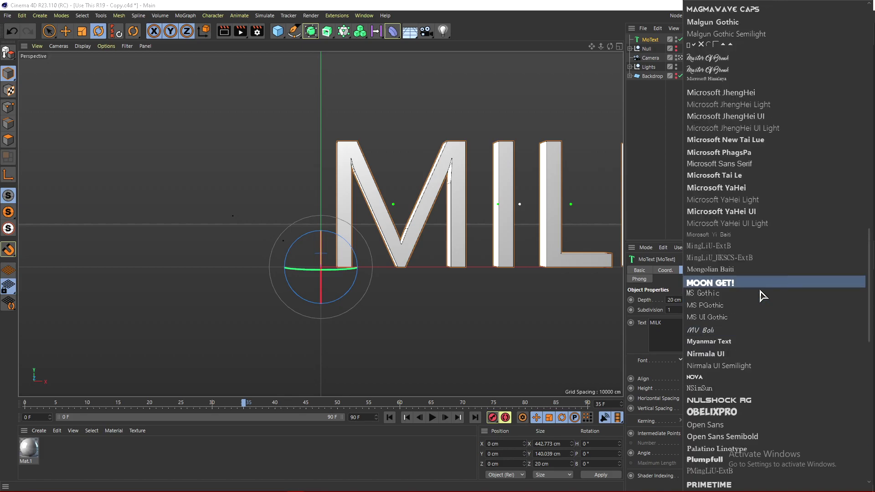
pyautogui.scroll(9, 765, 286)
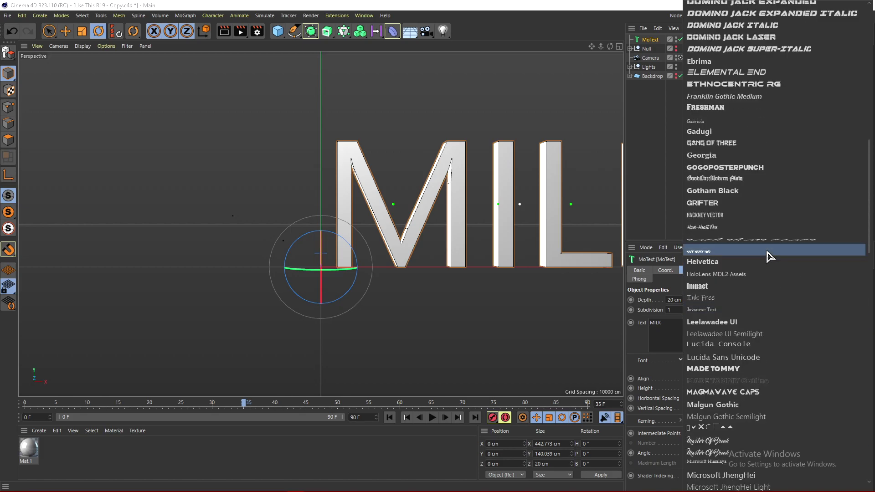
pyautogui.scroll(1, 760, 249)
pyautogui.scroll(3, 750, 229)
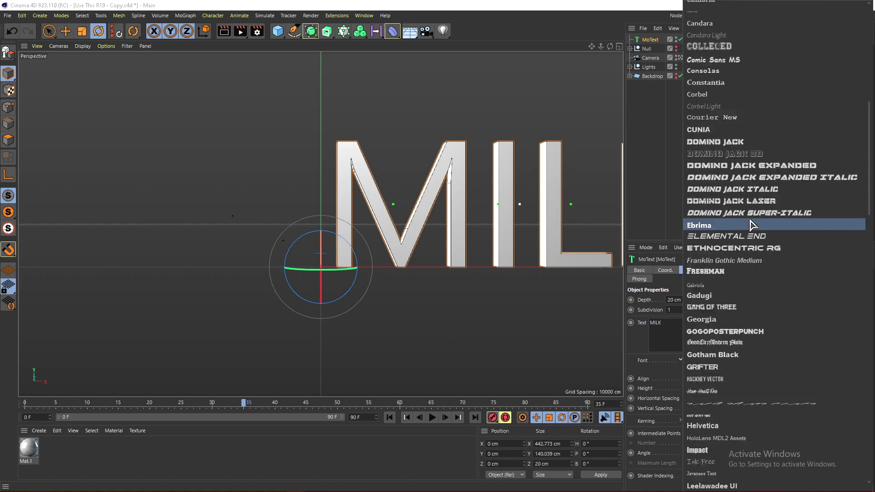
pyautogui.click(720, 131)
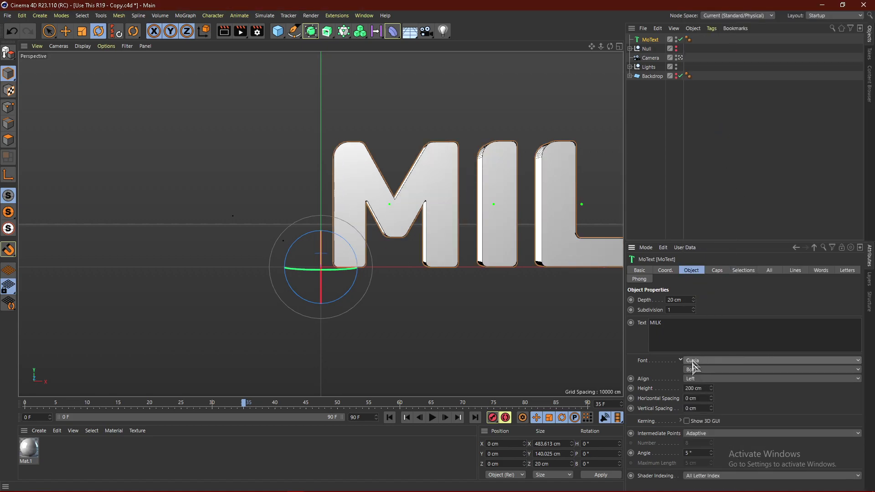
# - Align the MILK text to Middle and set its depth to 80 cm
pyautogui.click(700, 379)
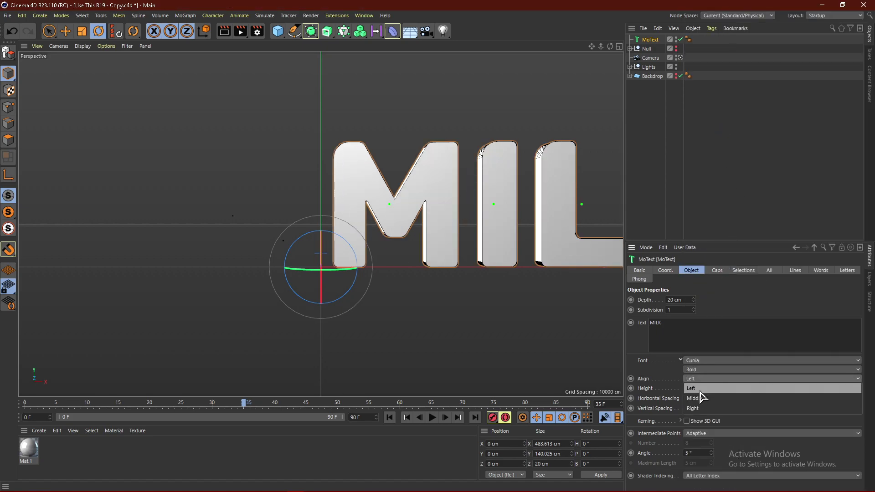
pyautogui.click(702, 398)
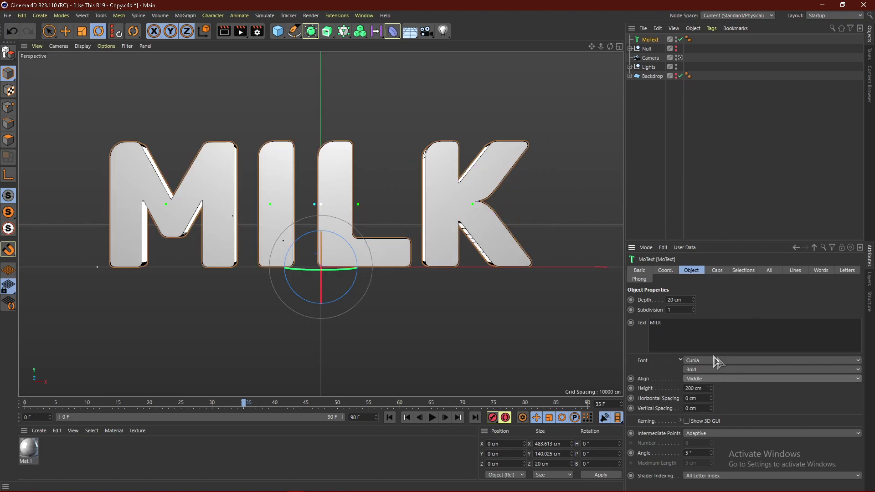
pyautogui.click(683, 299)
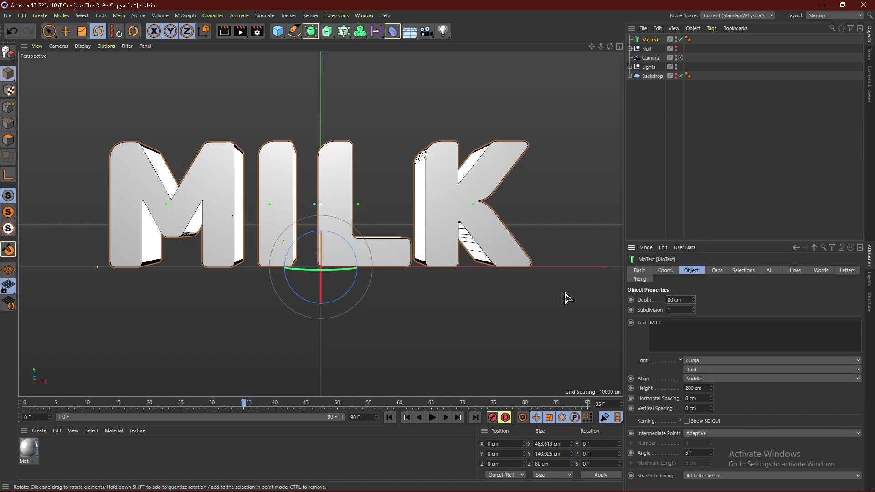
# - Give the text's caps a round bevel with a size of 3 cm and 10 segments
pyautogui.click(717, 270)
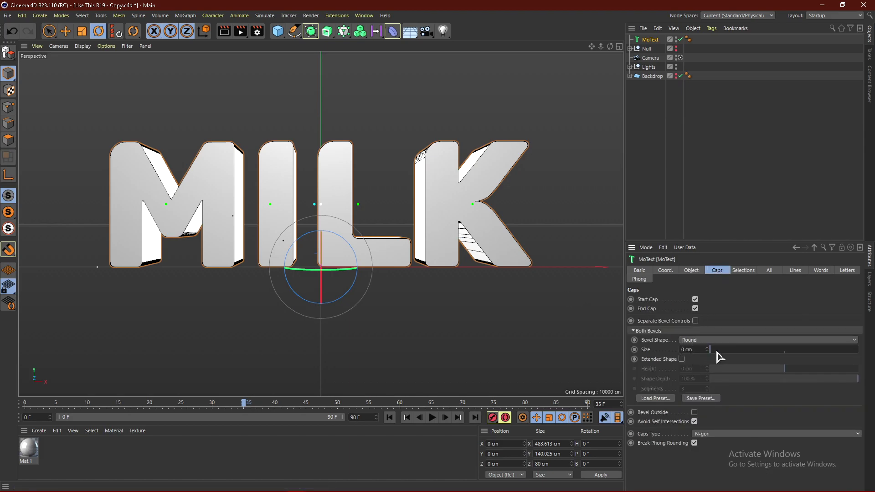
pyautogui.click(697, 350)
pyautogui.write('3')
pyautogui.press('Return')
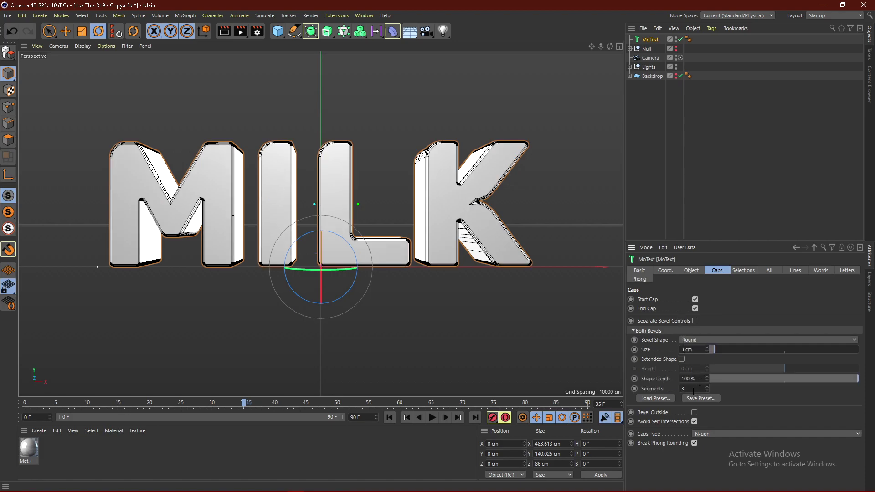
pyautogui.write('0')
pyautogui.press('Return')
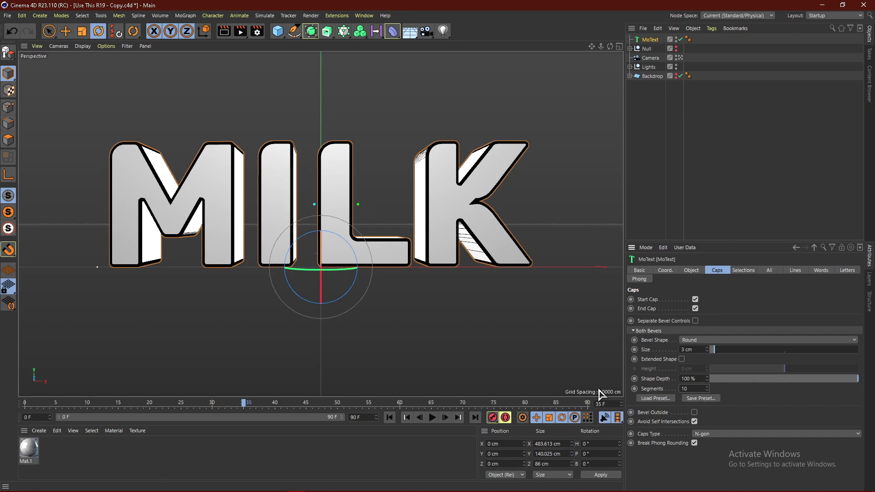
# - Switch the viewport display to Gouraud Shading and back to Gouraud Shading (Lines)
pyautogui.click(83, 48)
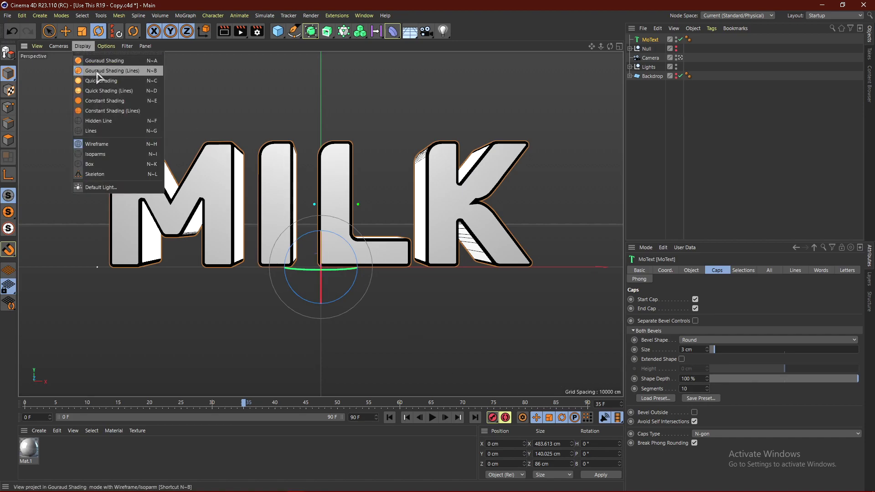
pyautogui.click(96, 59)
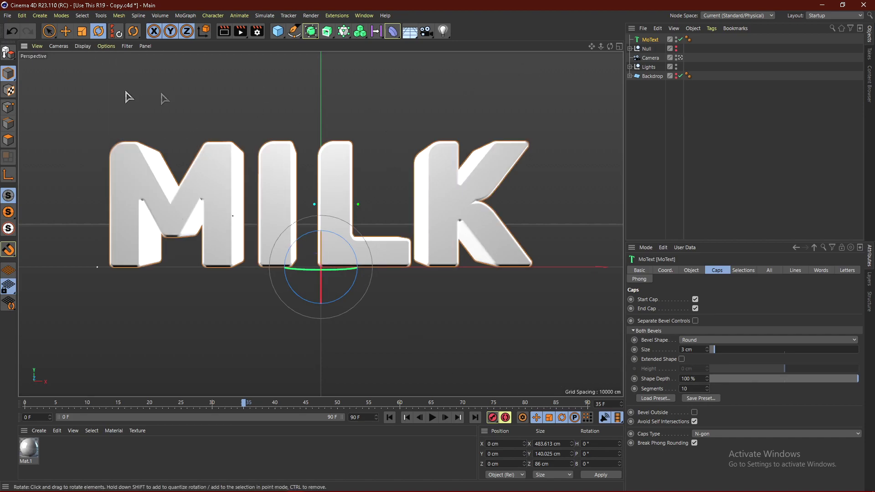
pyautogui.click(84, 46)
pyautogui.moveTo(84, 46)
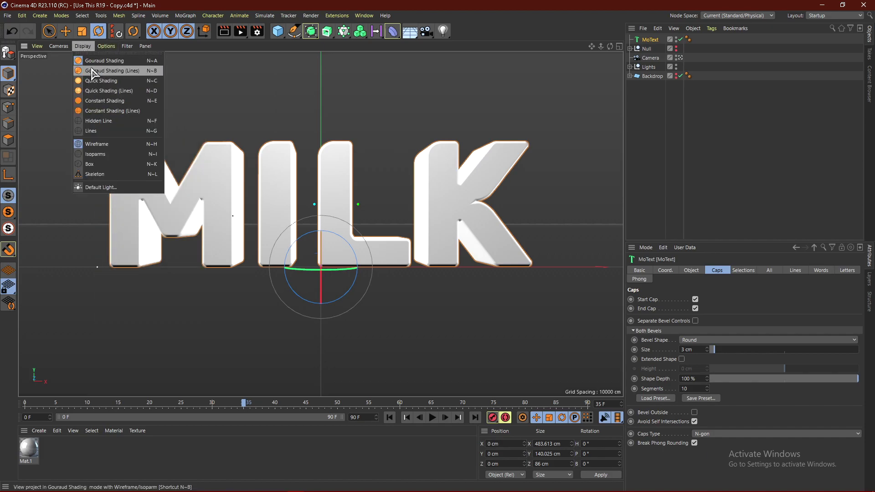
pyautogui.click(92, 72)
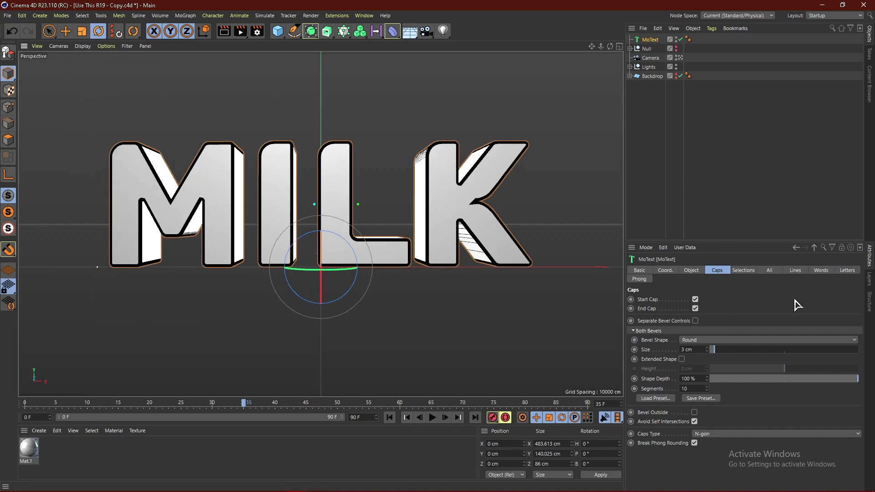
# - Set the text's caps type to Regular Grid with a size of 5 cm, and its subdivision to 40
pyautogui.click(707, 441)
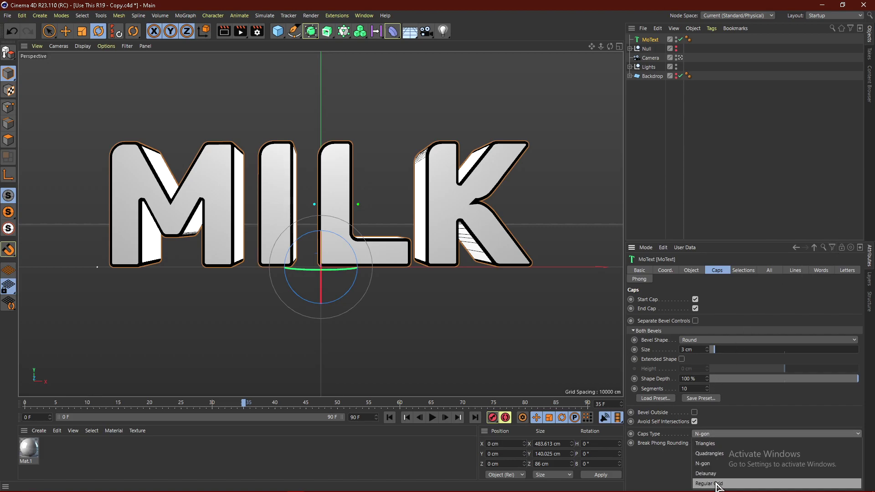
pyautogui.click(705, 477)
pyautogui.click(710, 444)
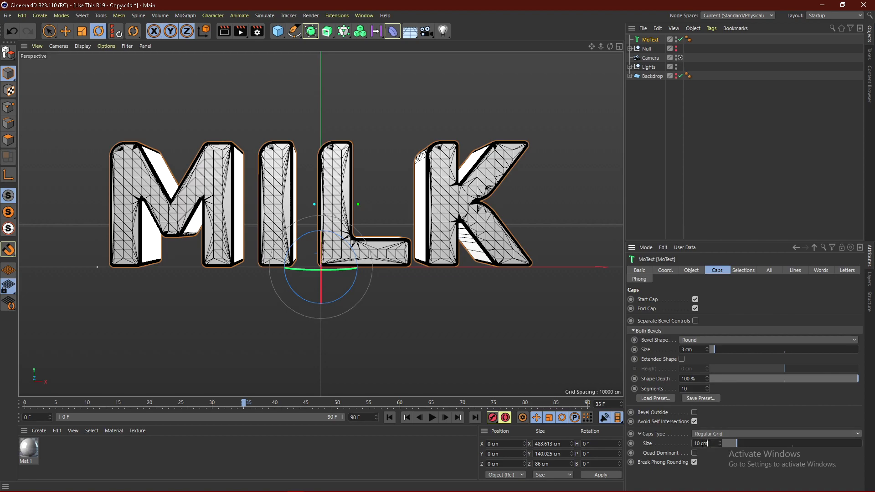
pyautogui.write('5')
pyautogui.press('Return')
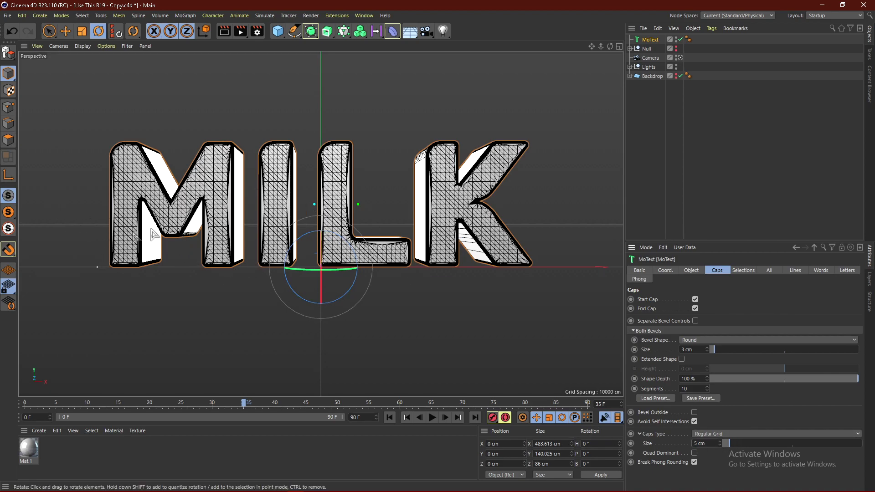
pyautogui.click(691, 273)
pyautogui.click(682, 310)
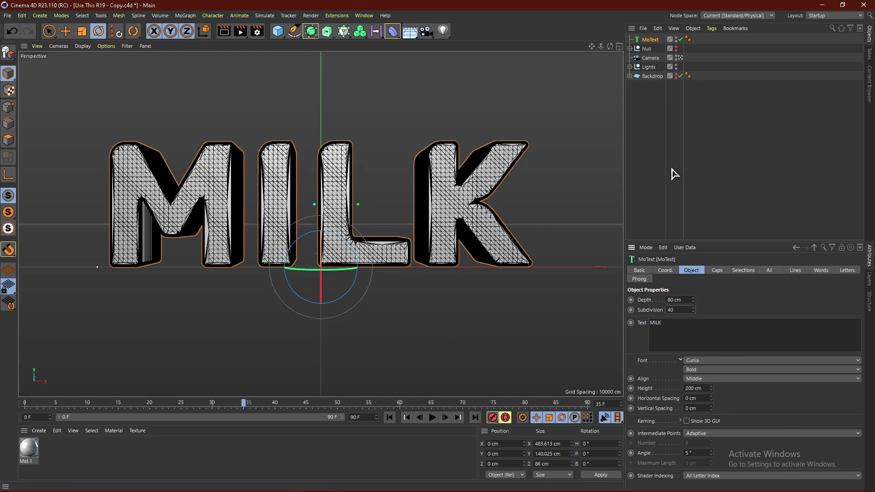
# - Lock the scene camera with a Protection tag and look through that camera
pyautogui.click(679, 57)
pyautogui.scroll(8, 299, 154)
pyautogui.keyDown('alt'); pyautogui.moveTo(300, 154); pyautogui.dragTo(337, 267); pyautogui.keyUp('alt')
pyautogui.keyDown('alt'); pyautogui.moveTo(303, 208); pyautogui.dragTo(319, 219); pyautogui.keyUp('alt')
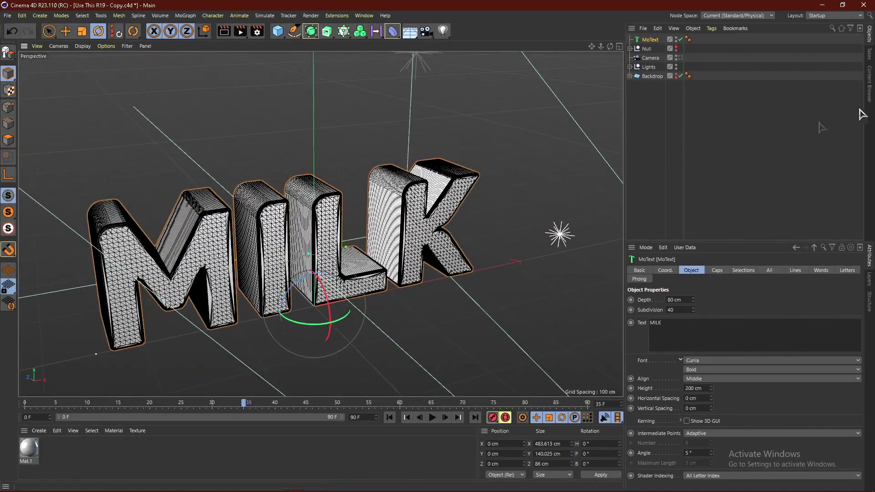
pyautogui.click(649, 58)
pyautogui.rightClick(649, 59)
pyautogui.moveTo(680, 70)
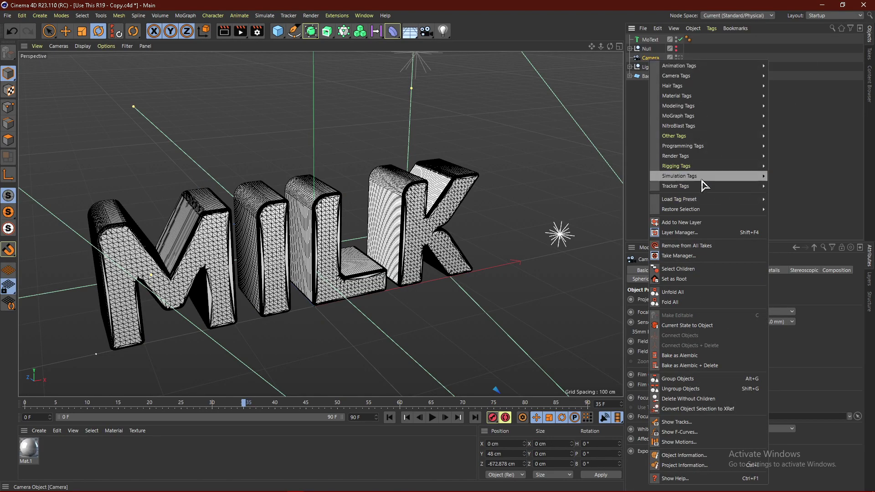
pyautogui.moveTo(697, 168)
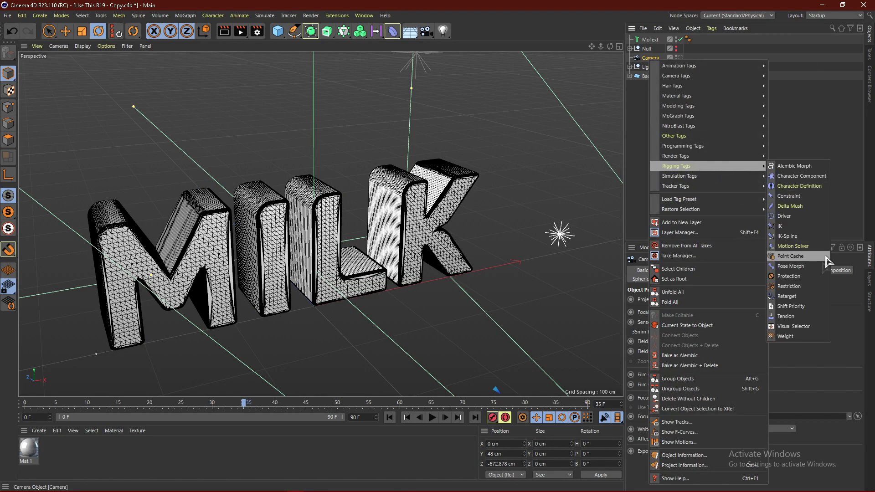
pyautogui.click(808, 277)
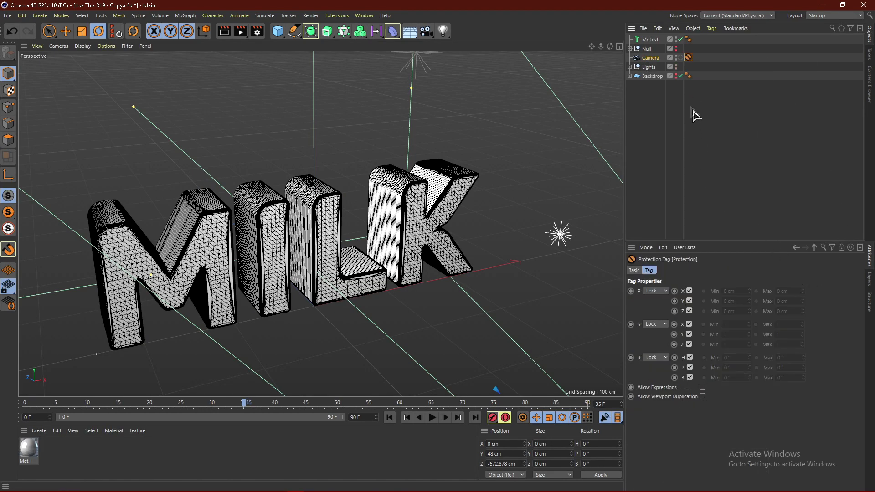
pyautogui.click(679, 57)
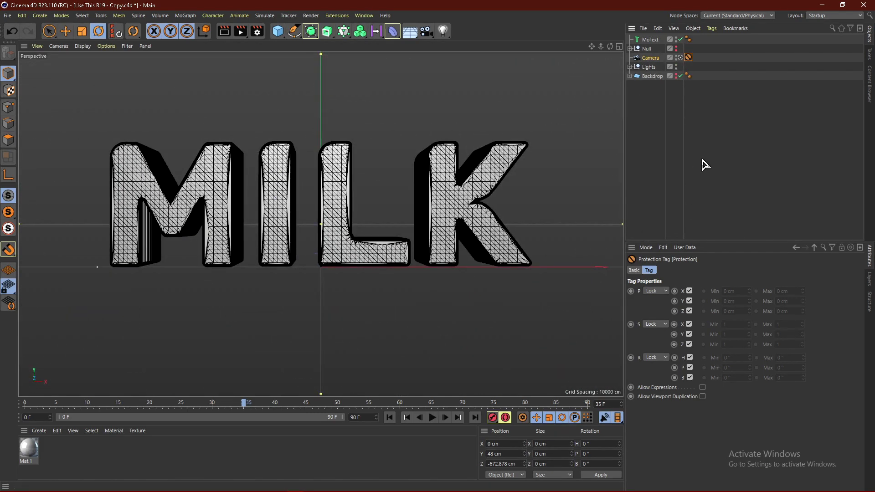
# - Add a Volume Builder and make the MoText object its child
pyautogui.click(665, 160)
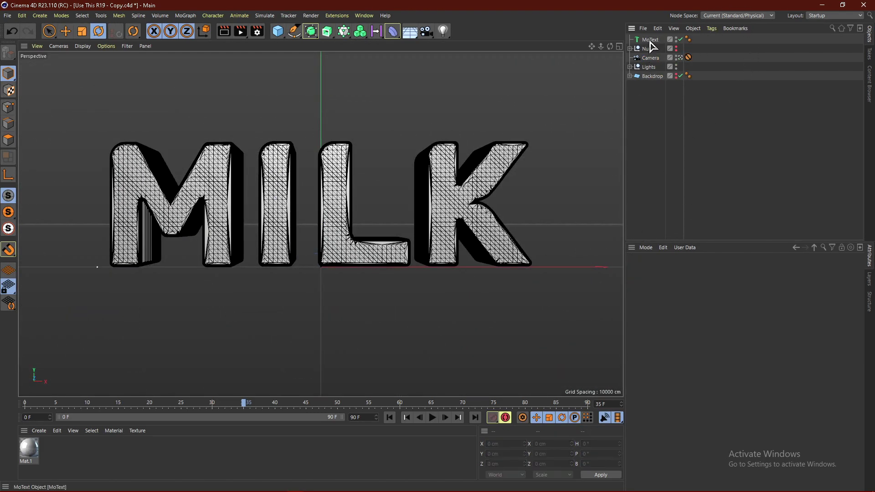
pyautogui.click(360, 31)
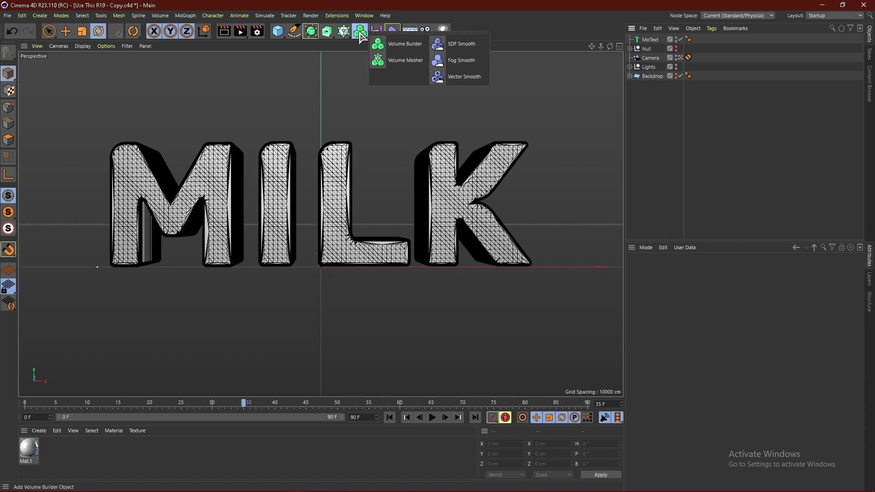
pyautogui.click(403, 44)
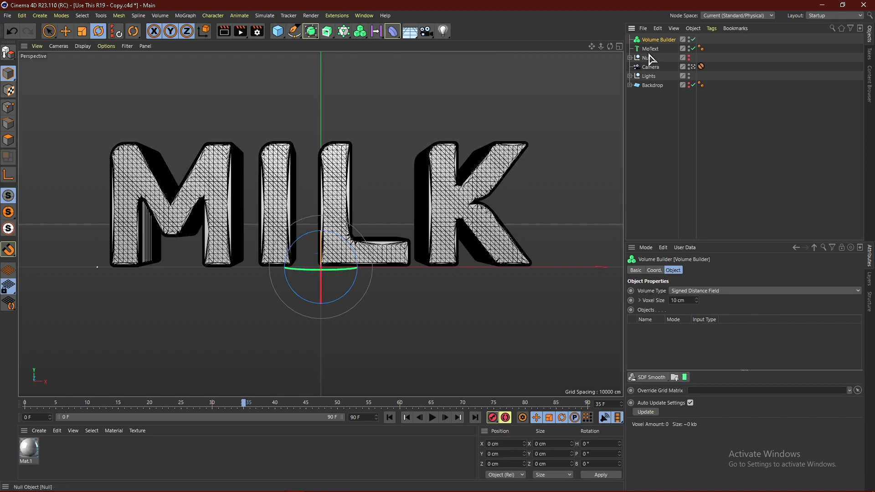
pyautogui.moveTo(651, 50)
pyautogui.mouseDown()
pyautogui.moveTo(665, 88)
pyautogui.moveTo(656, 42)
pyautogui.mouseUp()
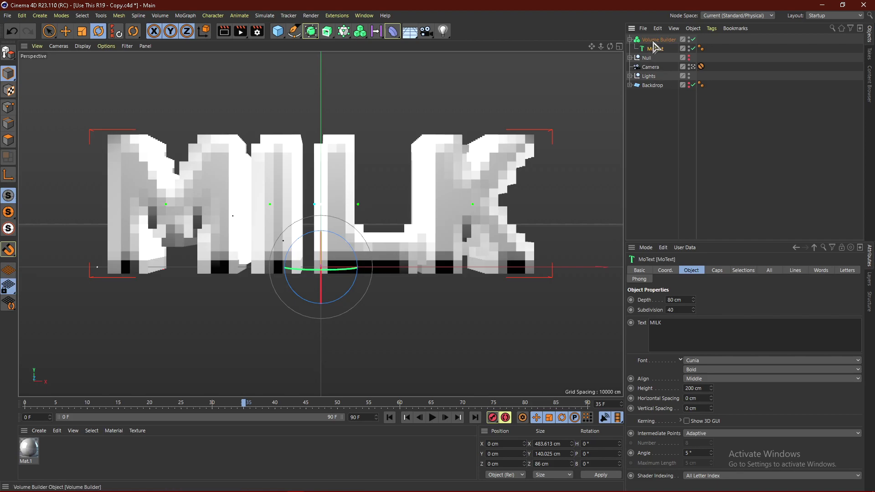
# - Set the Volume Builder's voxel size to 2 cm and add an SDF Smooth layer above MoText
pyautogui.click(652, 43)
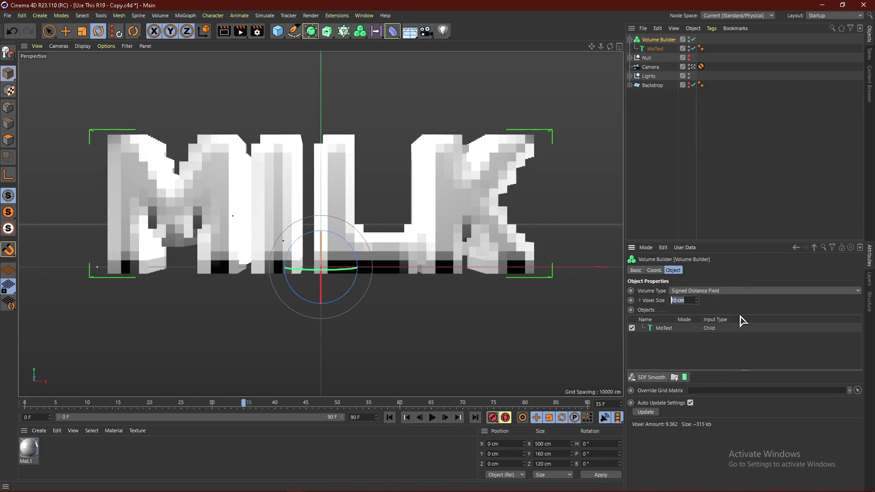
pyautogui.write('5')
pyautogui.press('Return')
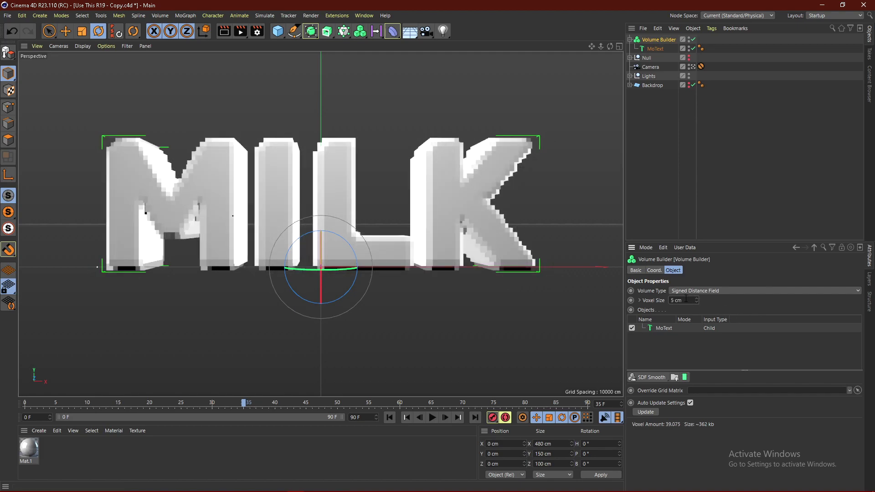
pyautogui.press('Return')
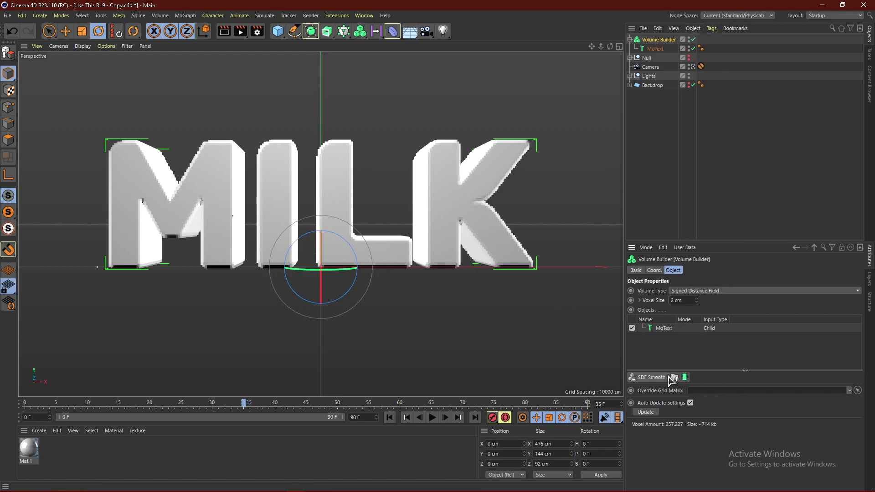
pyautogui.click(649, 378)
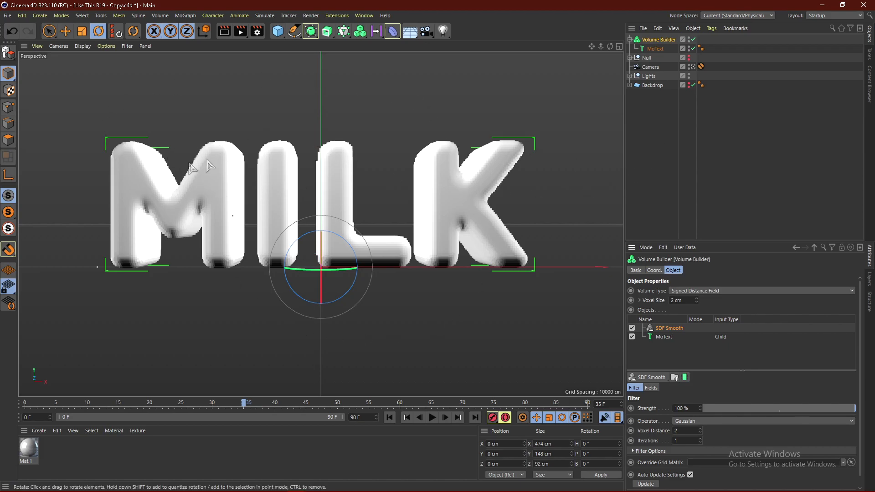
# - Add a Volume Mesher, make the Volume Builder its child, and render a preview of the view
pyautogui.click(629, 40)
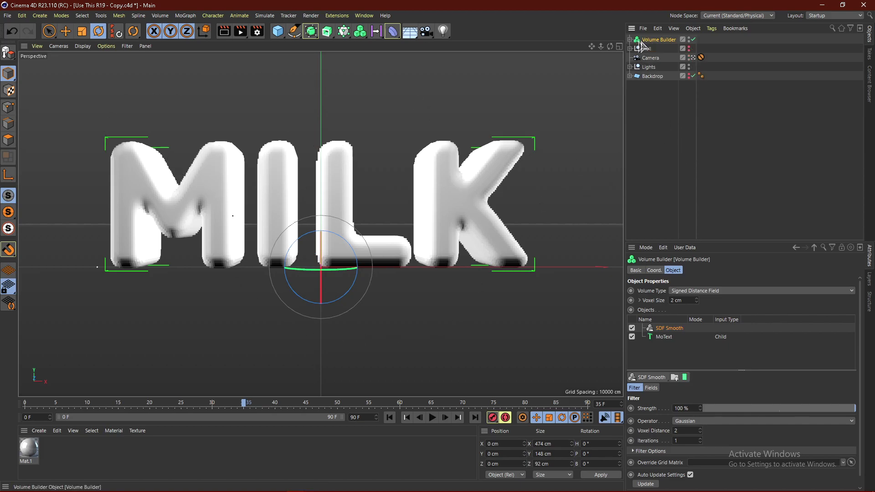
pyautogui.click(361, 32)
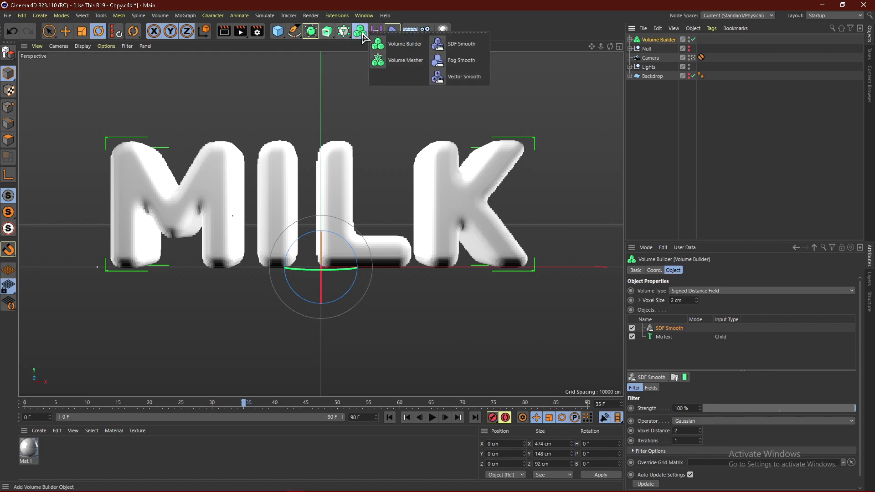
pyautogui.click(403, 63)
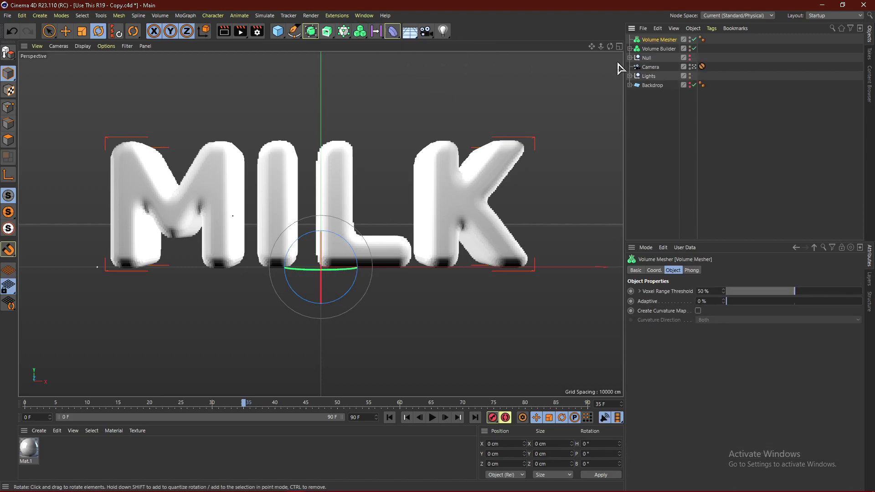
pyautogui.moveTo(658, 49); pyautogui.dragTo(658, 40)
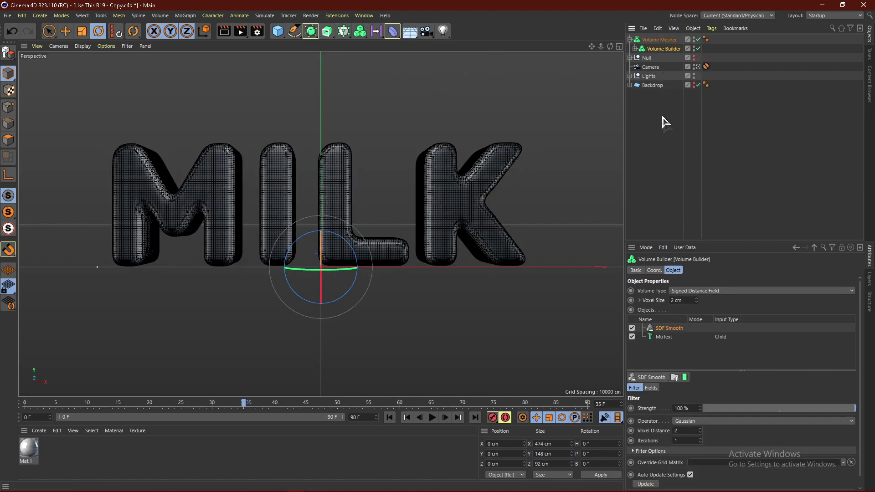
pyautogui.click(665, 134)
pyautogui.click(224, 31)
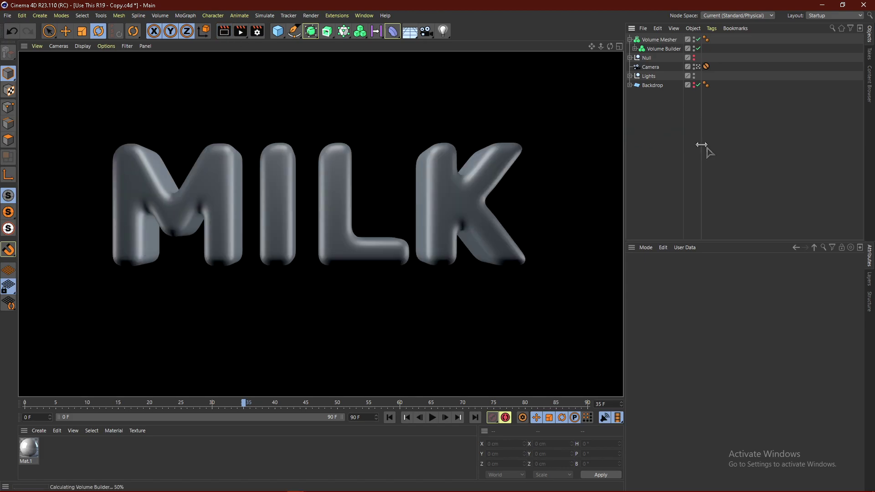
# - Add a Displacer deformer and make it a child of the MoText object inside the Volume Builder
pyautogui.click(659, 39)
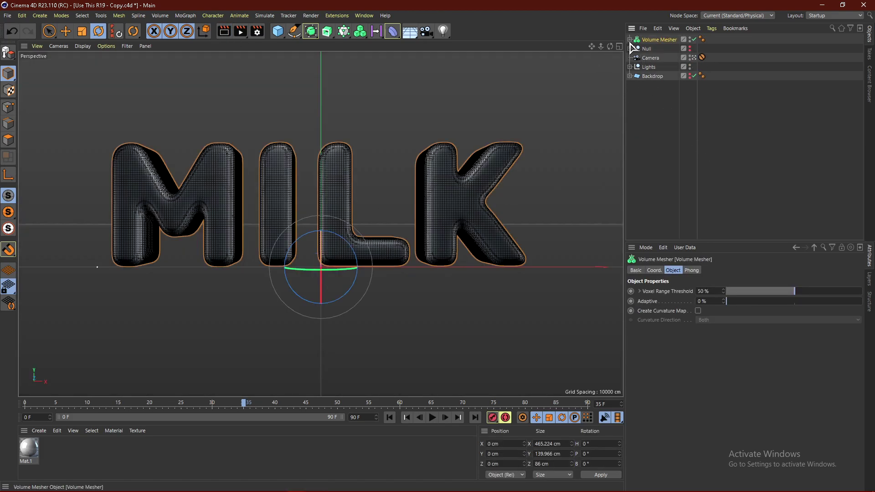
pyautogui.click(392, 31)
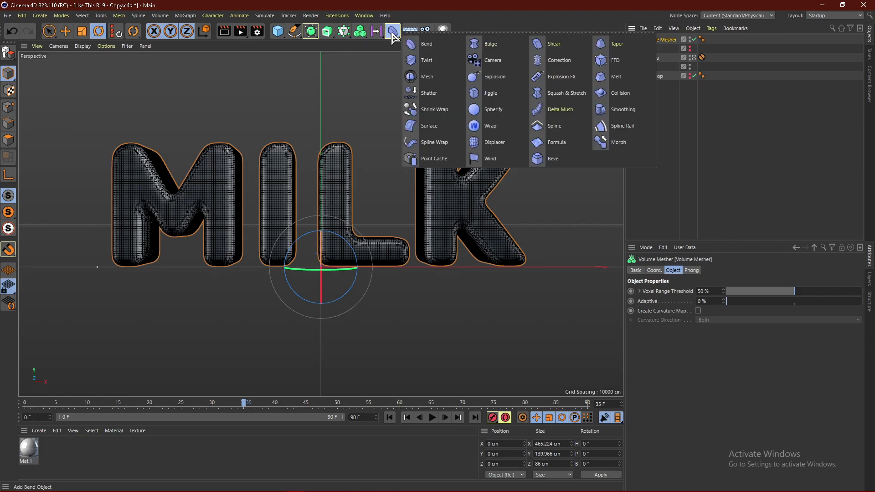
pyautogui.click(501, 145)
pyautogui.click(629, 48)
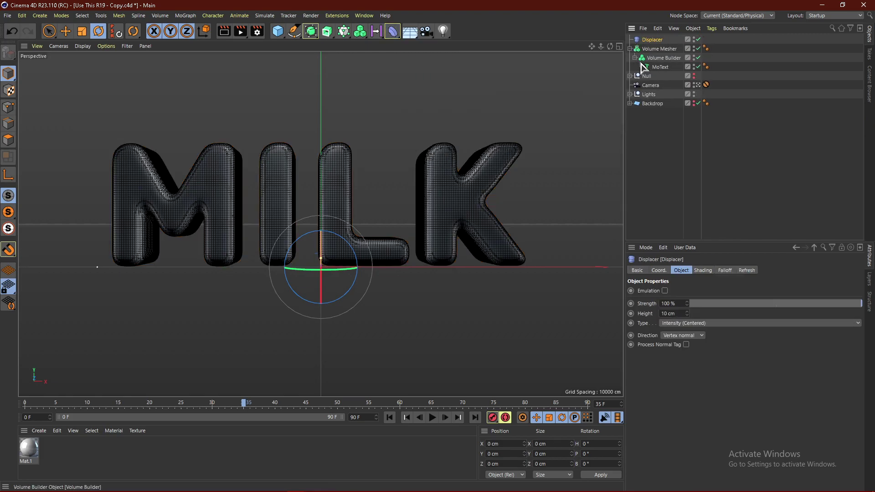
pyautogui.moveTo(653, 43); pyautogui.dragTo(660, 68)
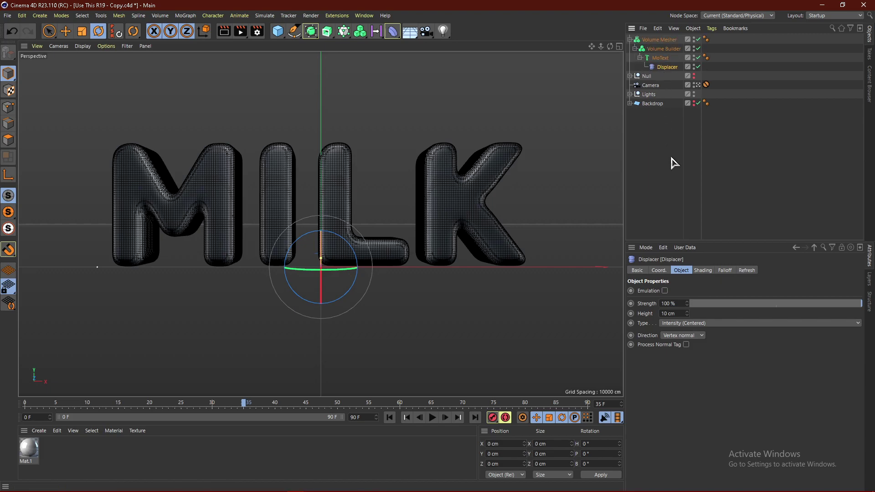
# - Assign a Noise shader to the Displacer's shading
pyautogui.click(703, 271)
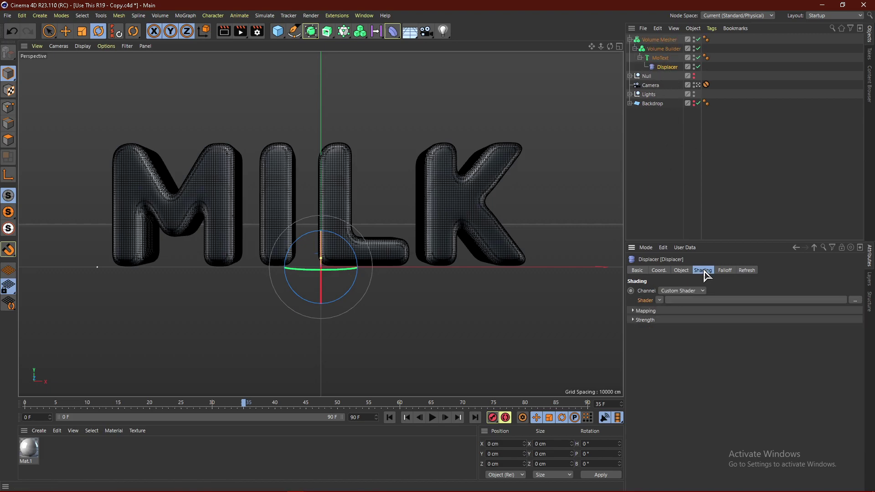
pyautogui.click(659, 300)
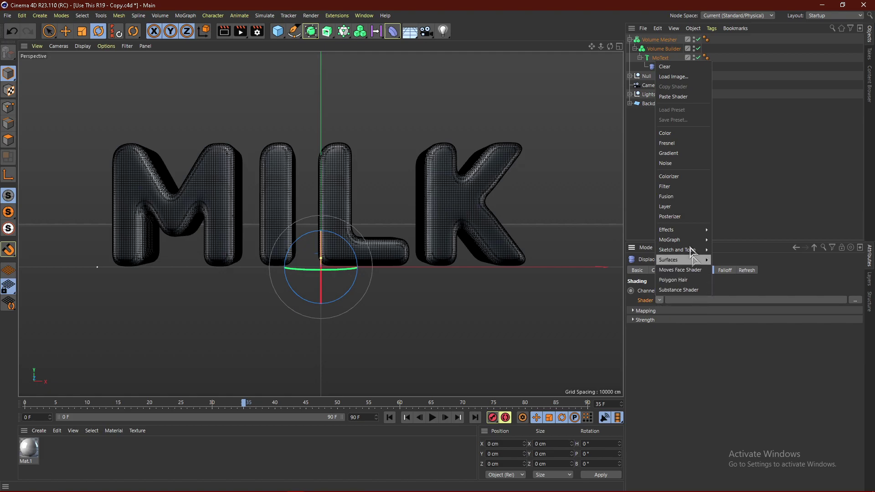
pyautogui.click(673, 163)
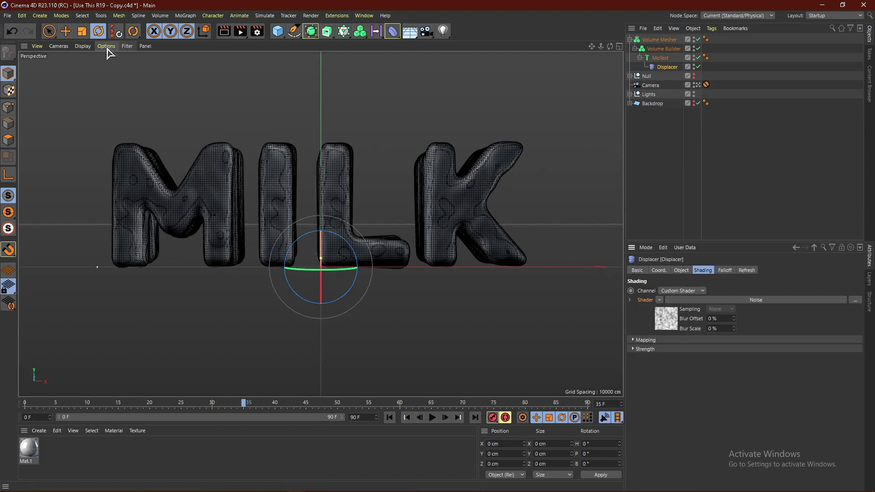
# - Switch the viewport display to smooth shading without mesh lines and deselect everything
pyautogui.click(82, 46)
pyautogui.click(92, 66)
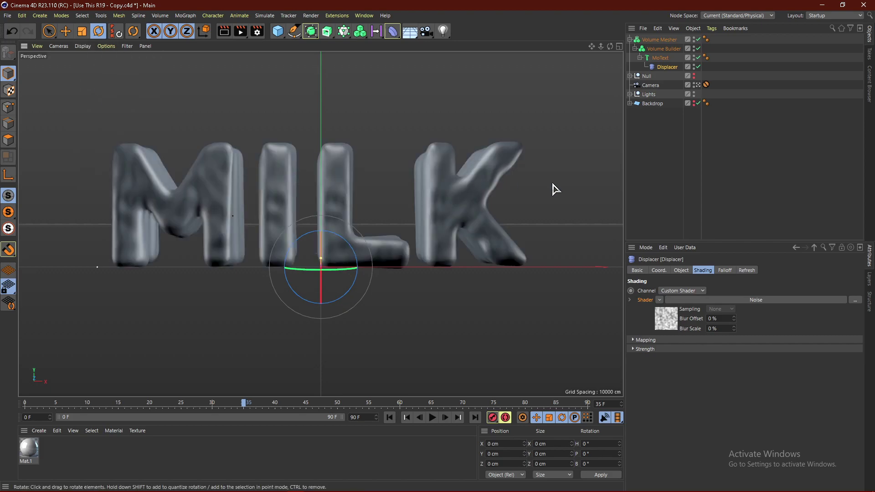
pyautogui.click(742, 176)
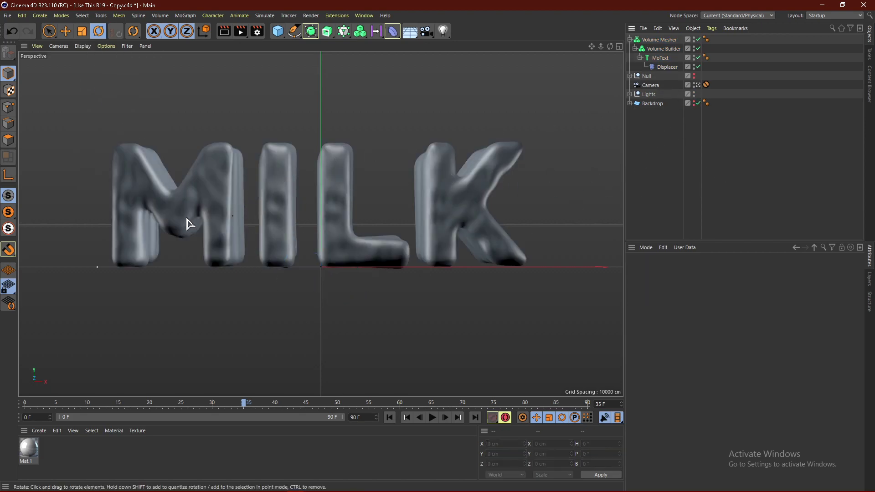
# - Set the global scale of the Displacer's Noise shader to 300 %
pyautogui.click(666, 67)
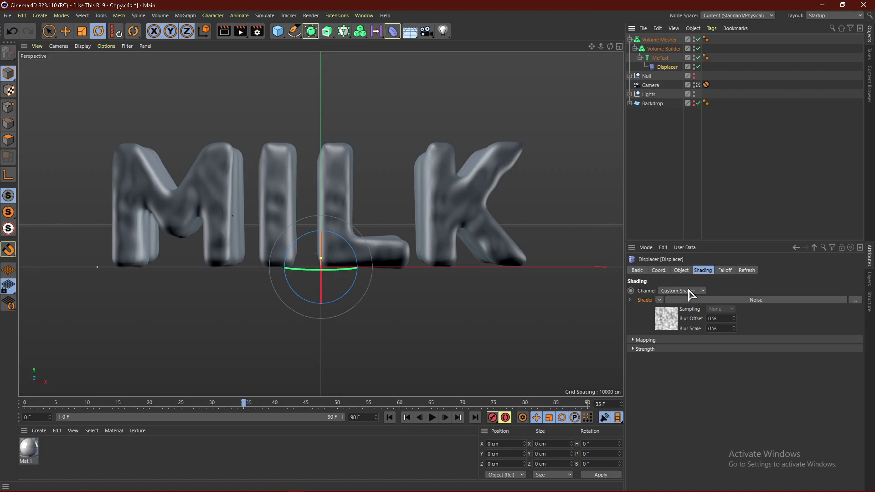
pyautogui.click(672, 320)
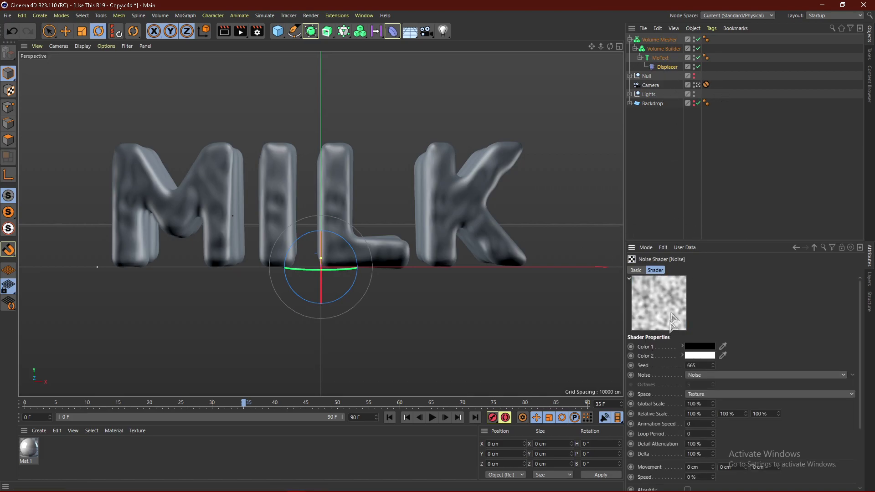
pyautogui.click(705, 404)
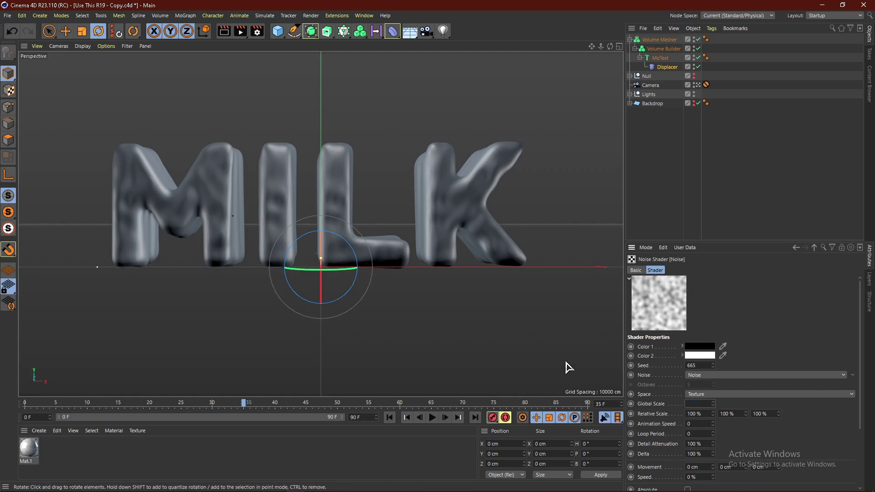
pyautogui.press('Return')
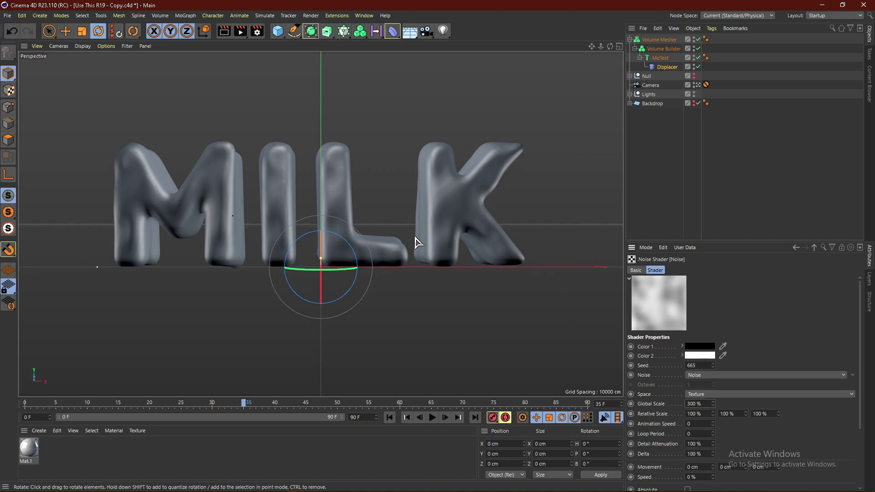
# - Raise the Noise shader's contrast to 27 %, preview-render the view, and increase the contrast to 54 %
pyautogui.moveTo(860, 367); pyautogui.dragTo(859, 422)
pyautogui.moveTo(797, 464)
pyautogui.mouseDown()
pyautogui.moveTo(829, 462)
pyautogui.moveTo(804, 463)
pyautogui.mouseUp()
pyautogui.click(232, 34)
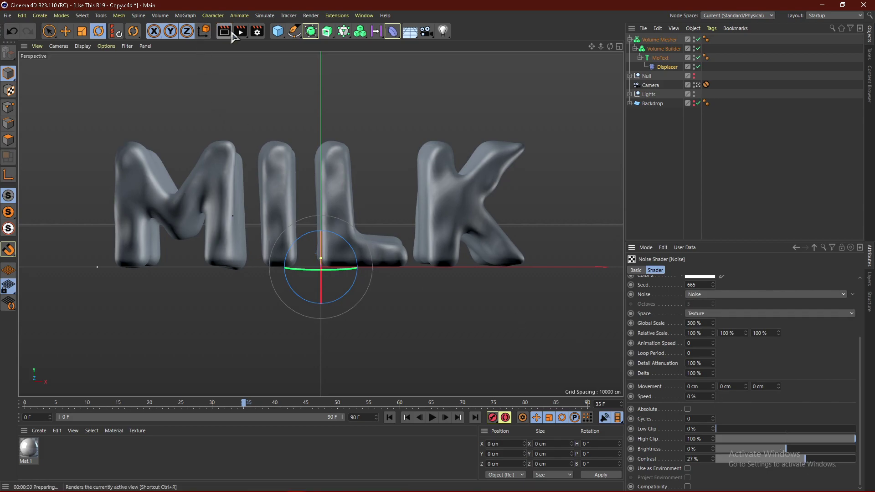
pyautogui.click(667, 157)
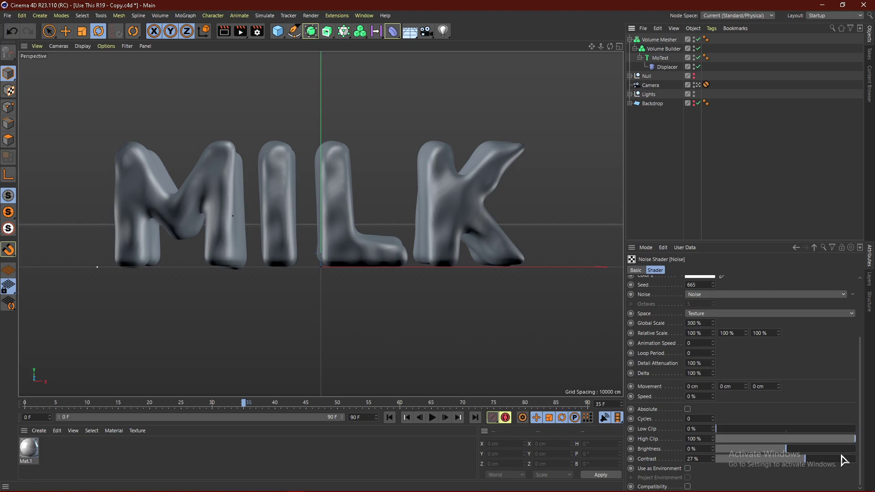
pyautogui.click(814, 463)
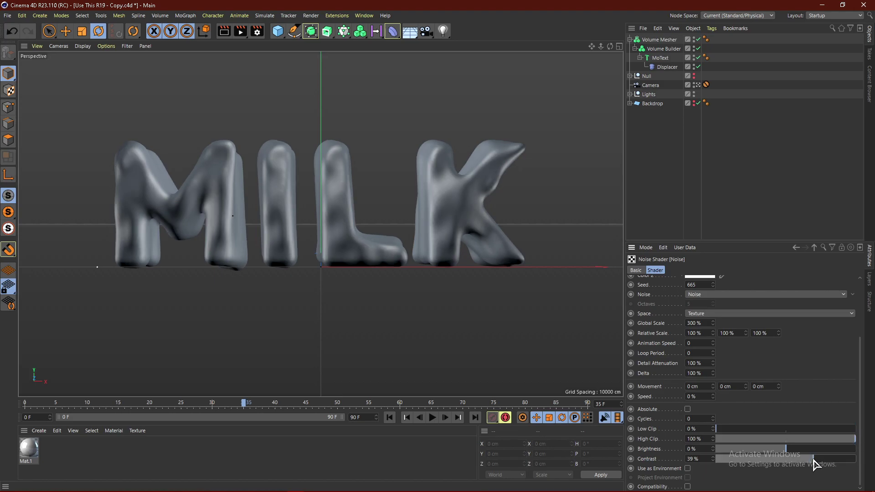
pyautogui.click(824, 458)
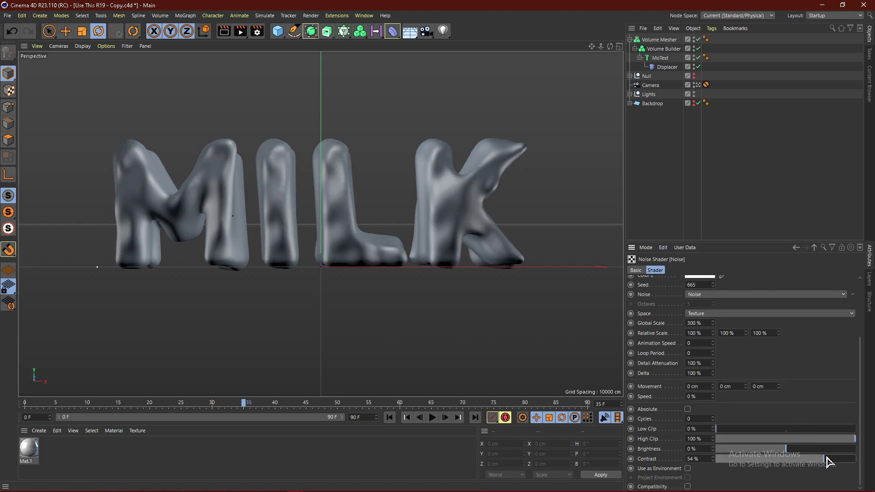
# - Set the Displacer's height to 5 cm and deselect it
pyautogui.click(666, 66)
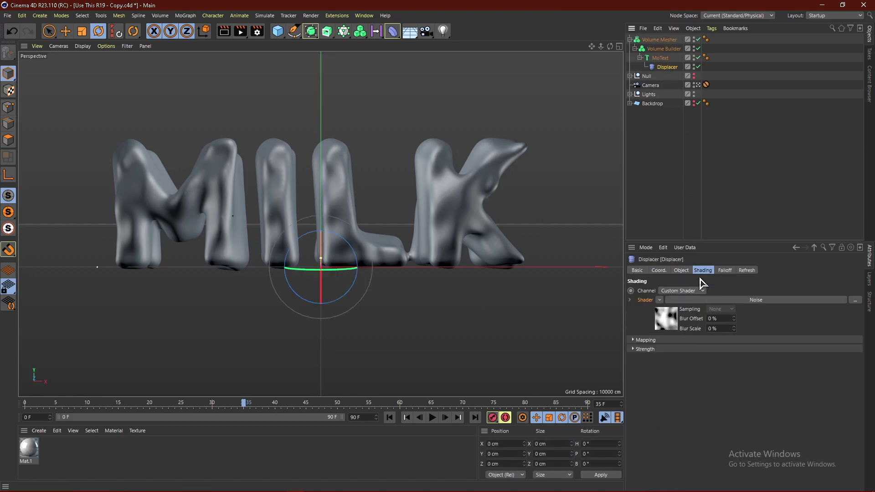
pyautogui.click(683, 272)
pyautogui.click(677, 314)
pyautogui.press('Return')
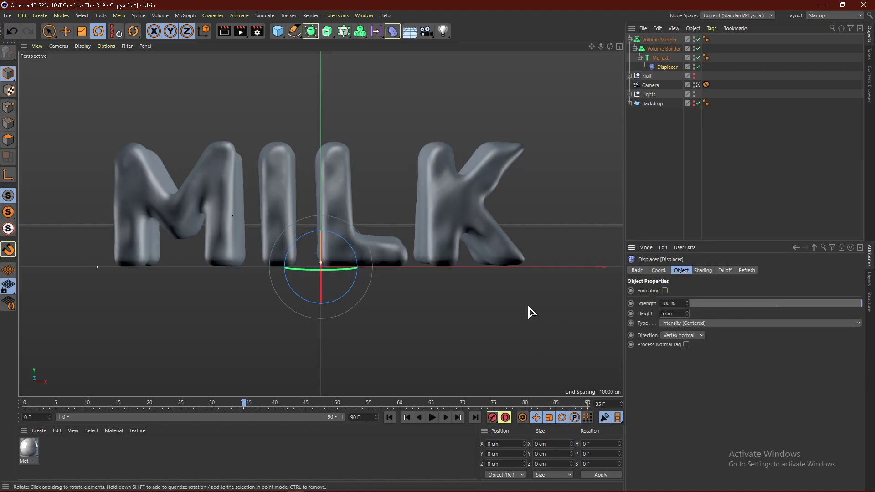
pyautogui.click(663, 187)
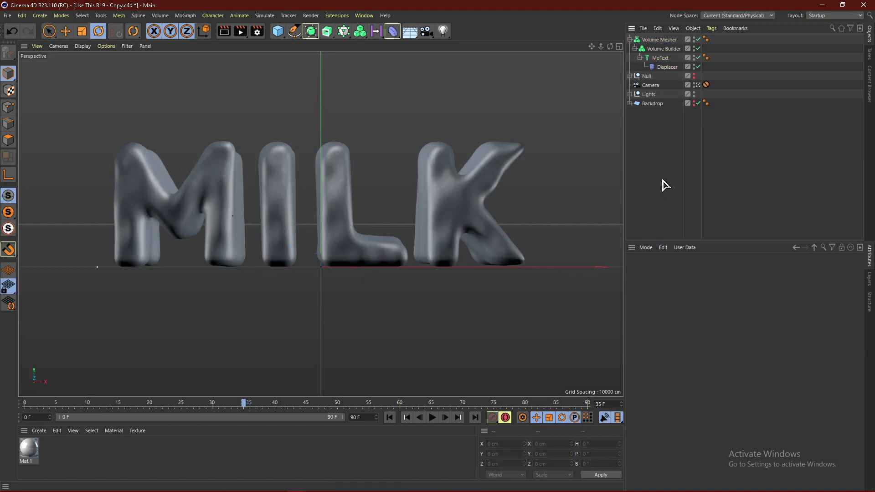
# - Increase the Displacer's height to 6 cm and render a preview of the lettering
pyautogui.click(666, 67)
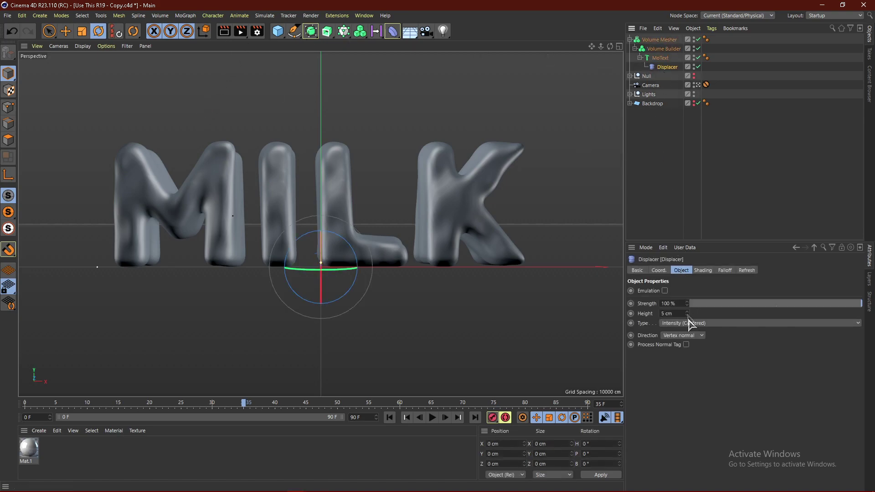
pyautogui.click(687, 311)
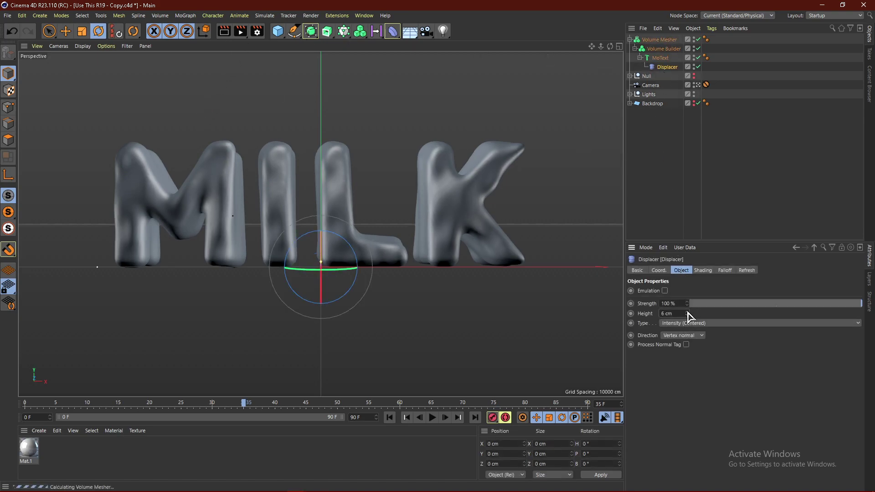
pyautogui.click(224, 31)
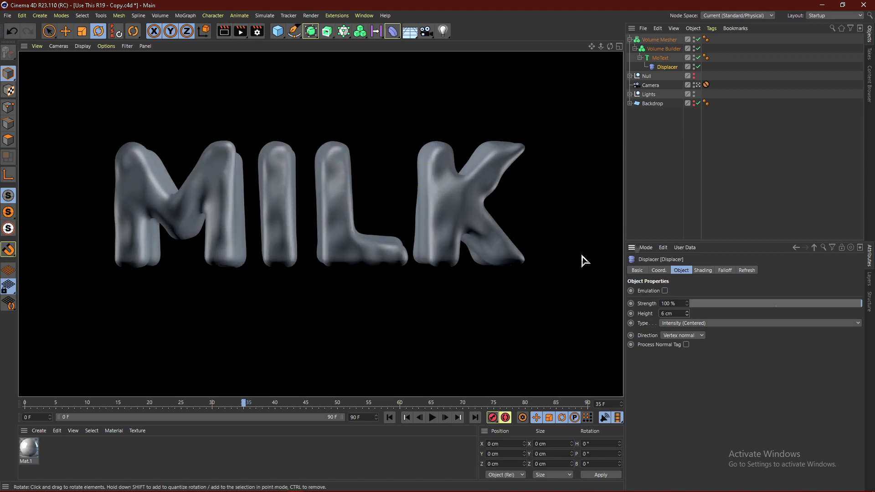
pyautogui.click(676, 164)
# - Apply the Mat.1 material to the Volume Mesher and set its projection to Cubic
pyautogui.click(28, 450)
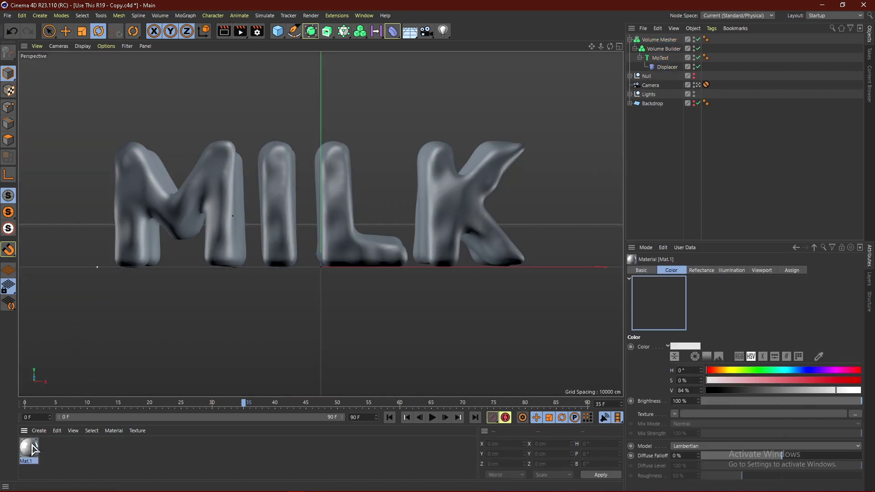
pyautogui.moveTo(670, 64); pyautogui.dragTo(659, 42)
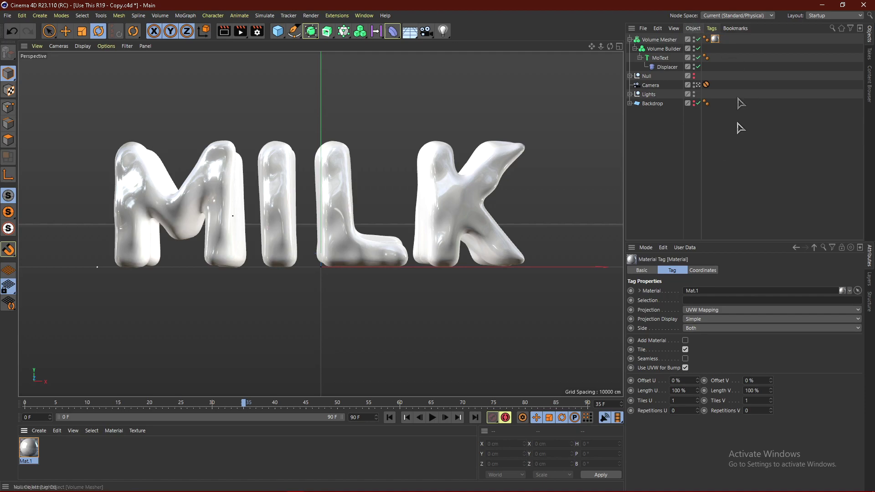
pyautogui.click(693, 310)
pyautogui.click(690, 356)
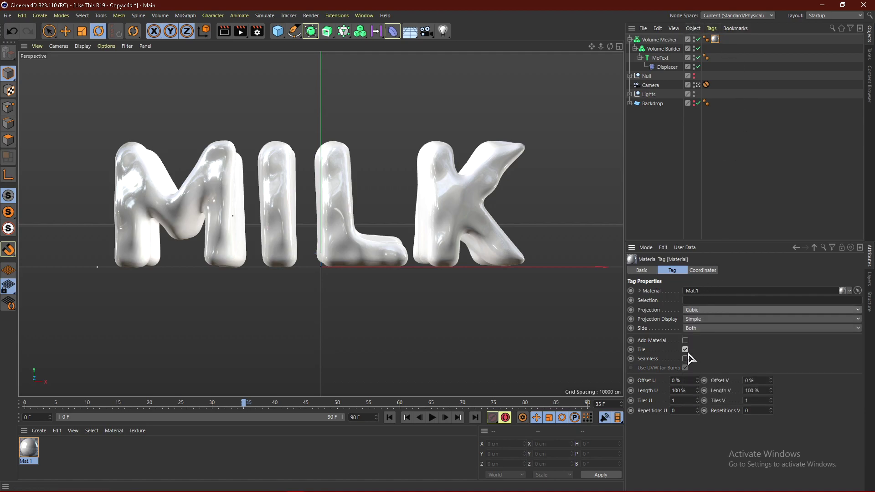
pyautogui.click(676, 176)
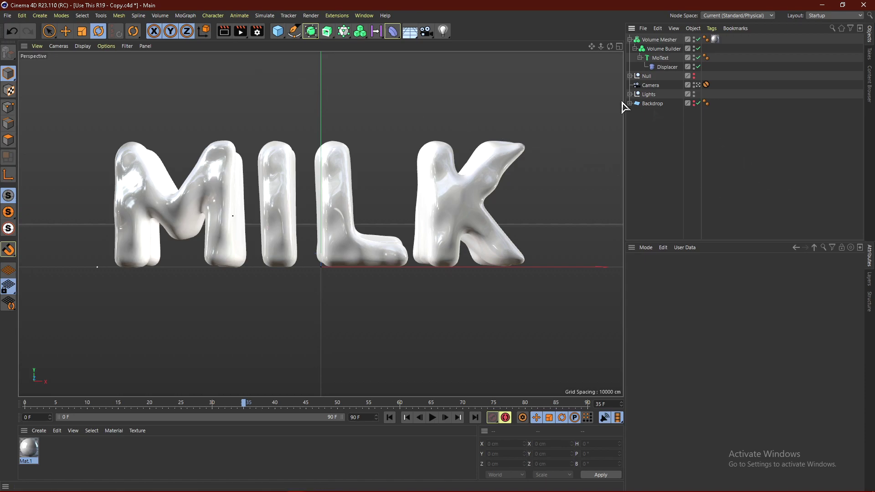
# - Render a preview of the lettering with its material and collapse the Volume Mesher's hierarchy
pyautogui.click(224, 32)
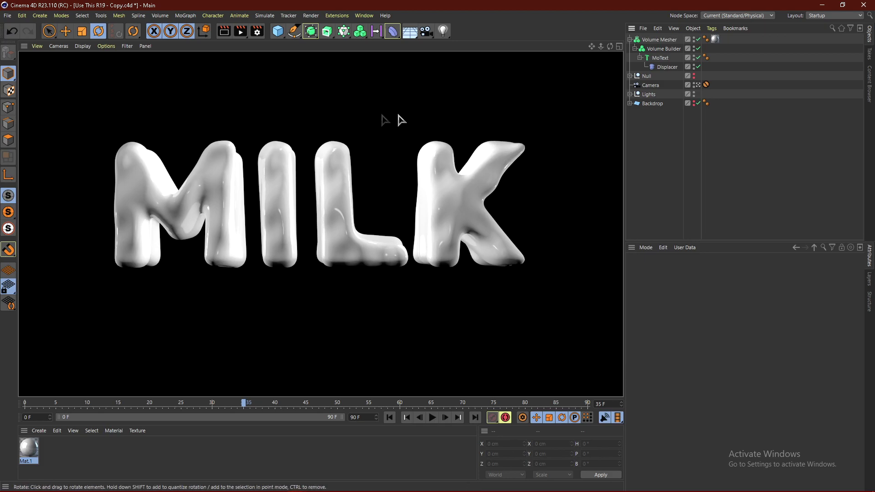
pyautogui.click(689, 150)
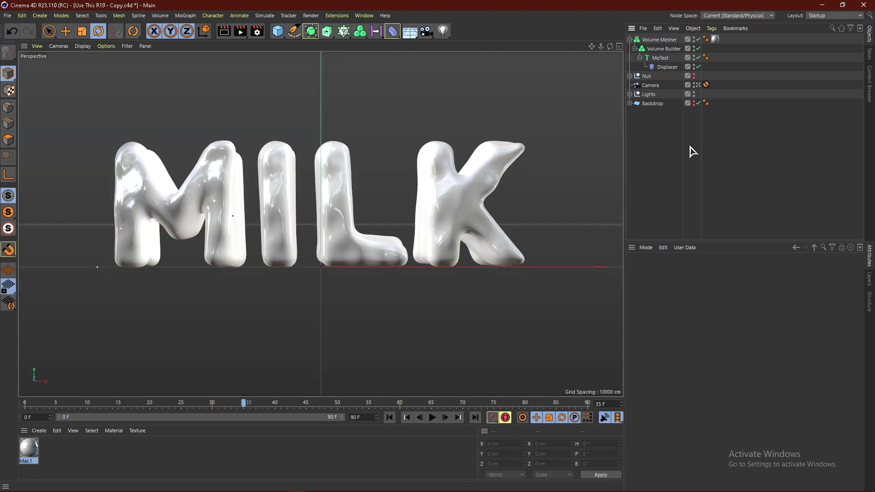
pyautogui.click(630, 40)
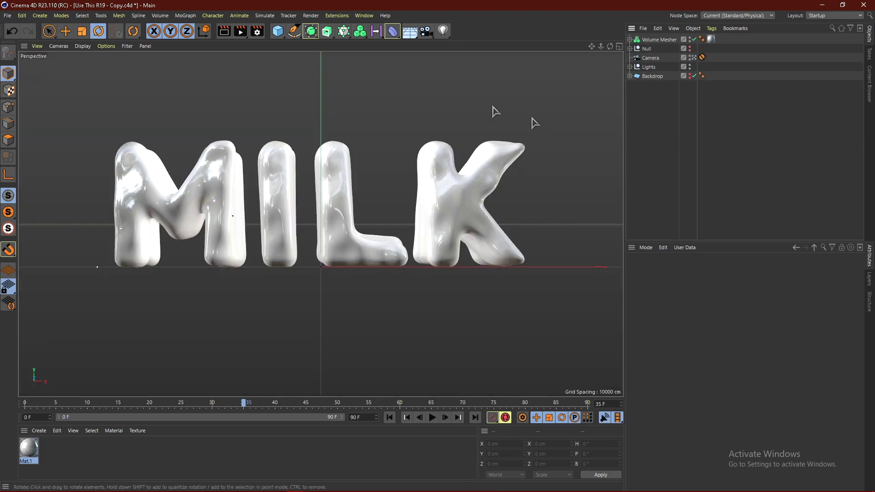
# - Add a Helix spline with a 90° pitch rotation and raise it to a Y position of about 136 cm
pyautogui.click(293, 35)
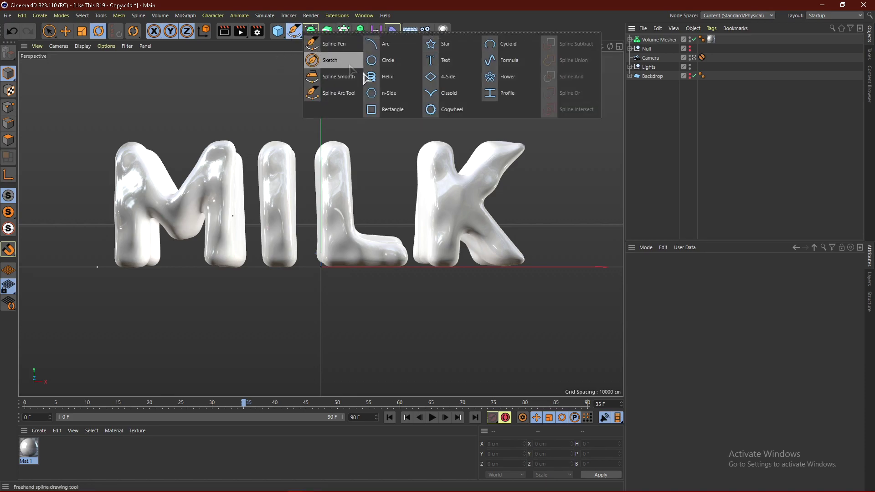
pyautogui.click(403, 80)
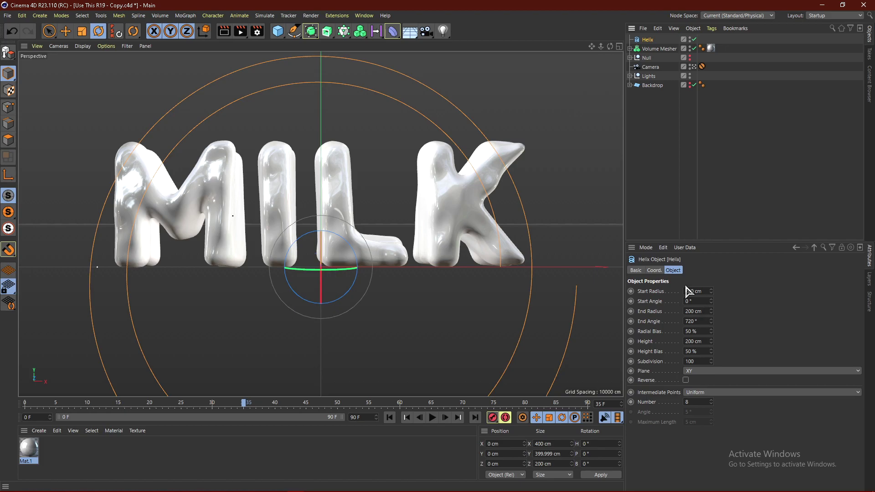
pyautogui.click(654, 270)
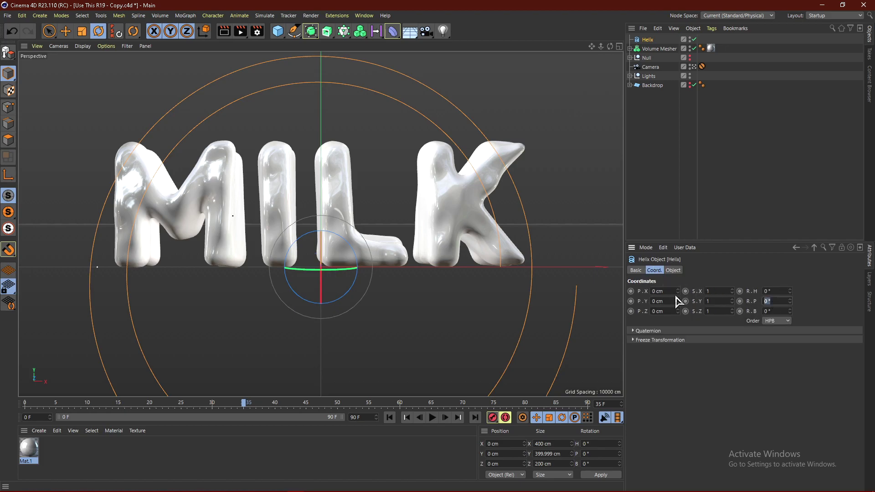
pyautogui.write('90')
pyautogui.press('Return')
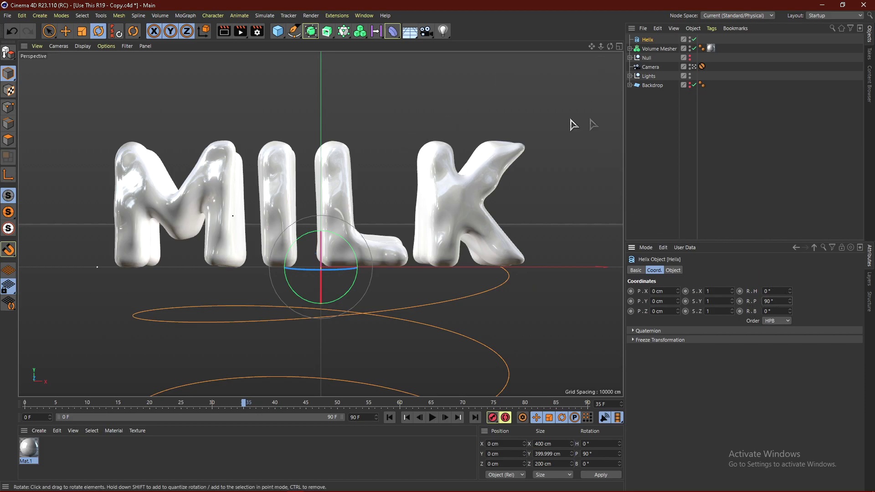
pyautogui.click(65, 31)
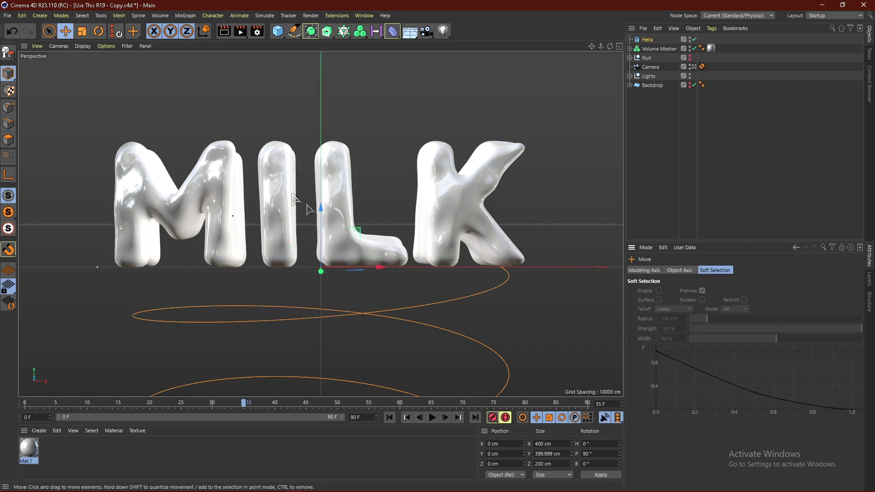
pyautogui.moveTo(318, 216); pyautogui.dragTo(318, 93)
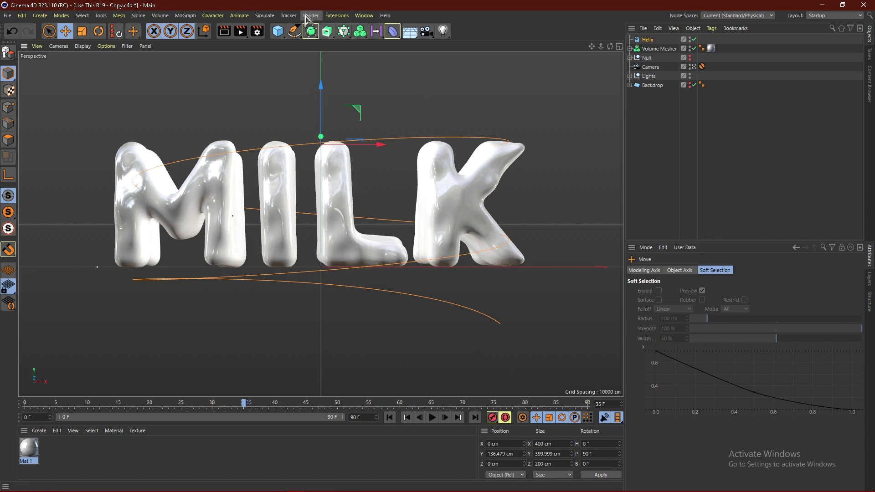
# - Add a Circle spline and scale it down to about 23 cm across
pyautogui.click(293, 31)
pyautogui.click(400, 70)
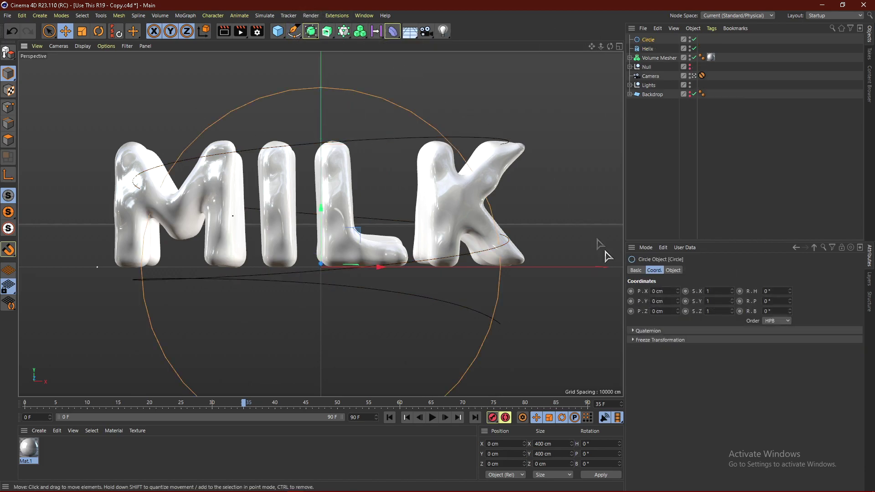
pyautogui.click(82, 31)
pyautogui.moveTo(309, 125); pyautogui.dragTo(210, 304)
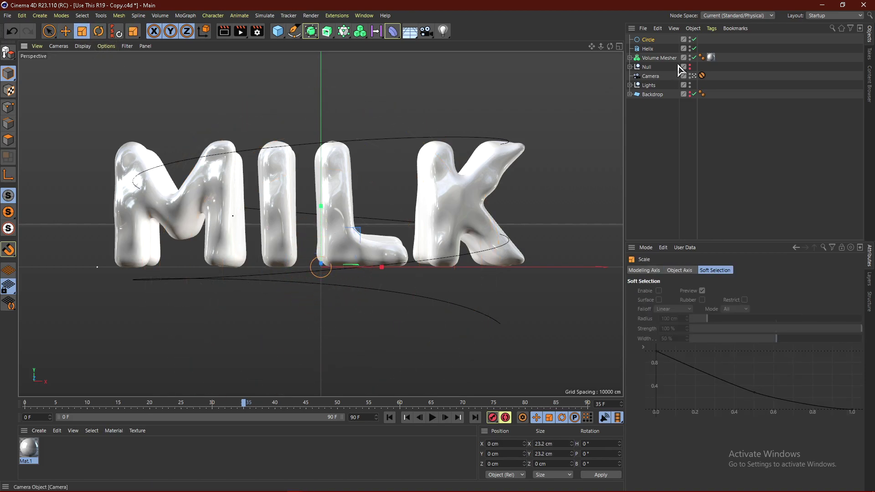
# - Create a Sweep that uses the Circle as its profile and the Helix as its path
pyautogui.click(328, 39)
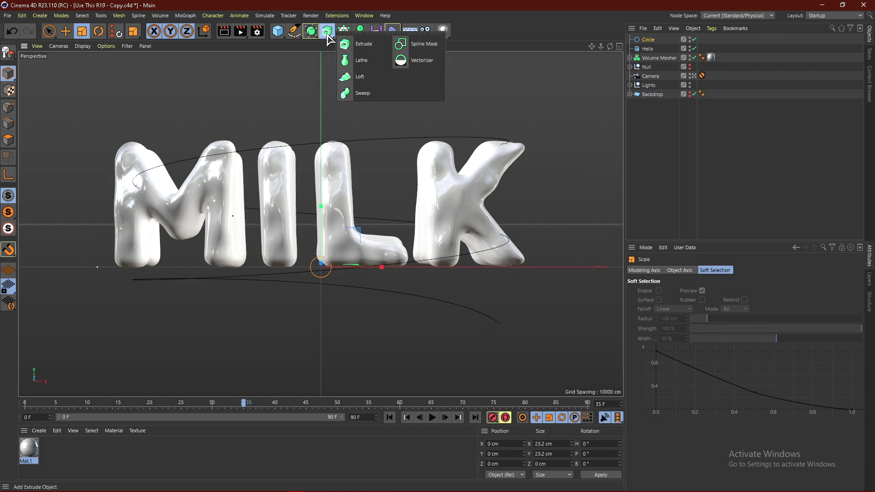
pyautogui.click(358, 96)
pyautogui.moveTo(650, 40); pyautogui.dragTo(652, 54)
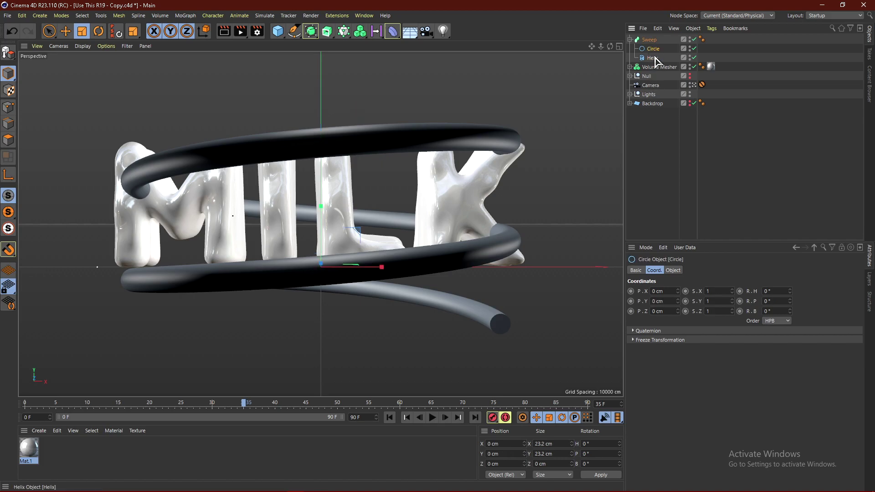
# - Try placing the Helix above the Circle inside the Sweep, undo the reordering and select the Sweep
pyautogui.moveTo(652, 58); pyautogui.dragTo(658, 47)
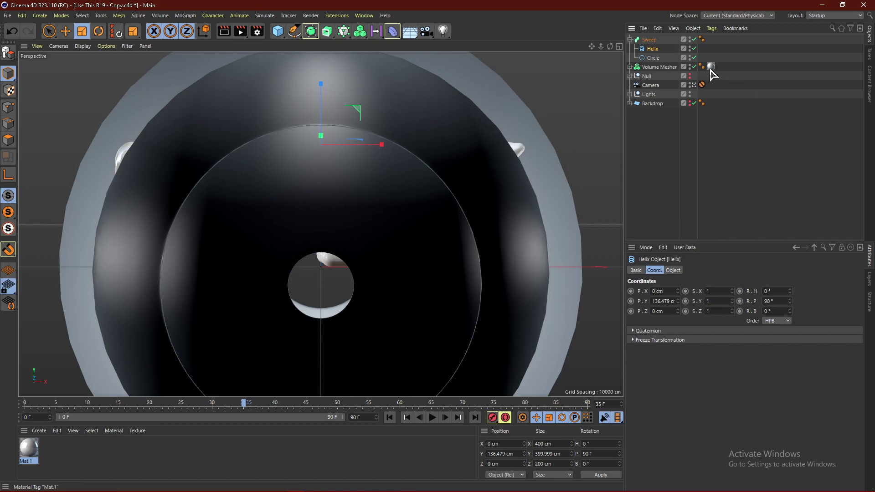
pyautogui.hotkey('ctrl', 'z')
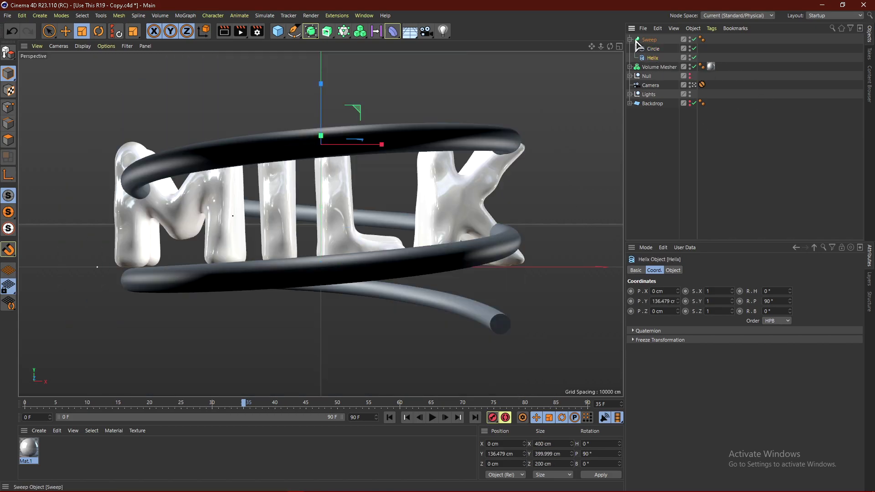
pyautogui.click(630, 40)
pyautogui.click(648, 40)
pyautogui.click(630, 39)
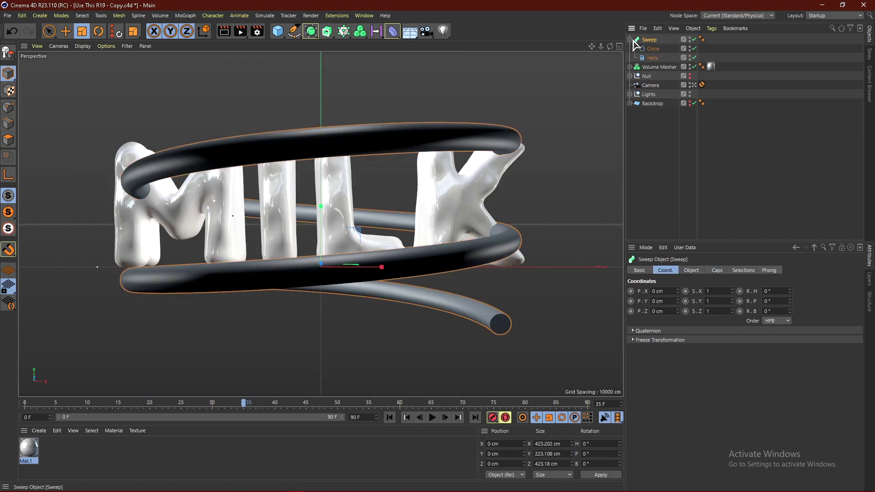
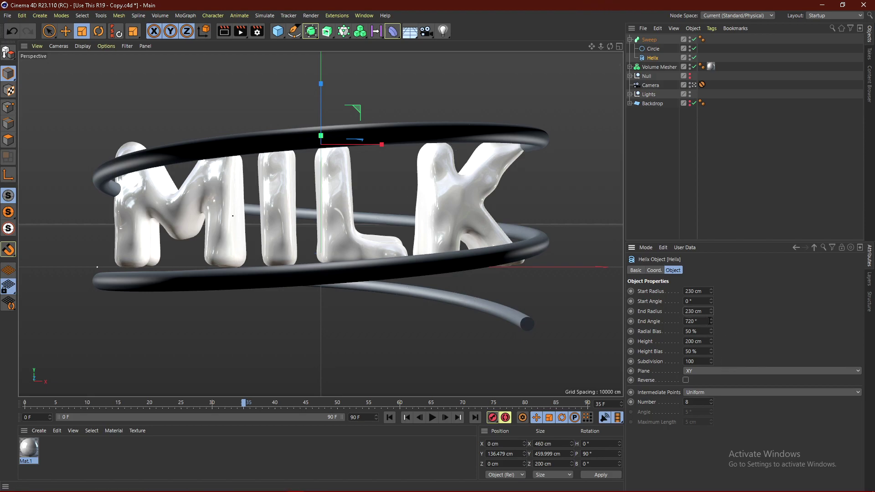
# - Try raising the Helix's end angle to 914° and undo that change
pyautogui.moveTo(711, 320); pyautogui.dragTo(747, 320)
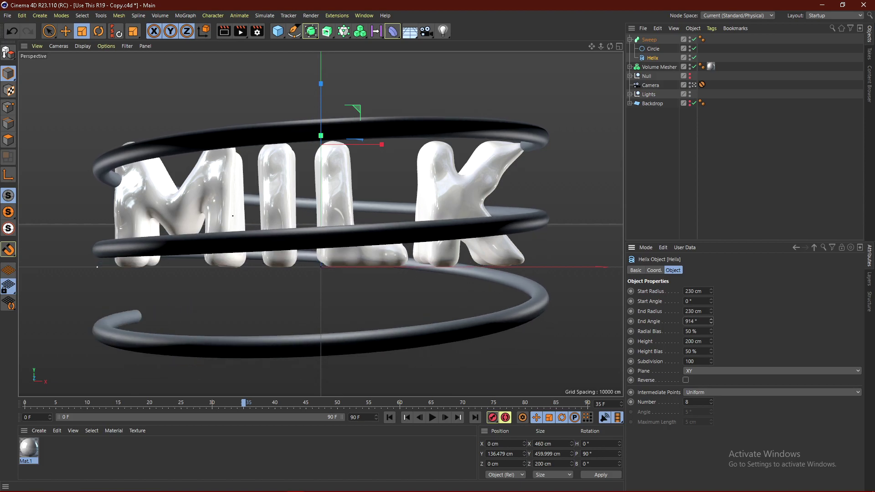
pyautogui.hotkey('ctrl', 'z')
# - Increase the Helix's height to 345 cm and raise its Y position to about 169 cm
pyautogui.moveTo(711, 341); pyautogui.dragTo(762, 341)
pyautogui.click(65, 31)
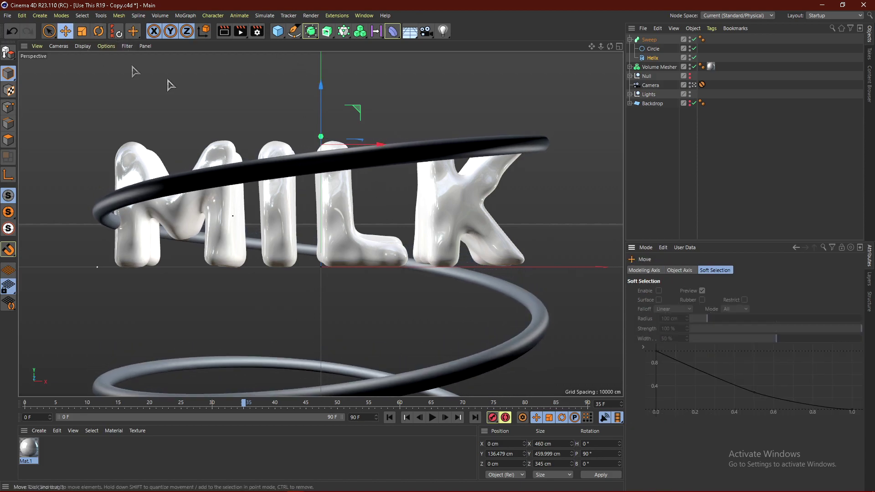
pyautogui.moveTo(322, 98)
pyautogui.mouseDown()
pyautogui.moveTo(322, 57)
pyautogui.moveTo(322, 85)
pyautogui.mouseUp()
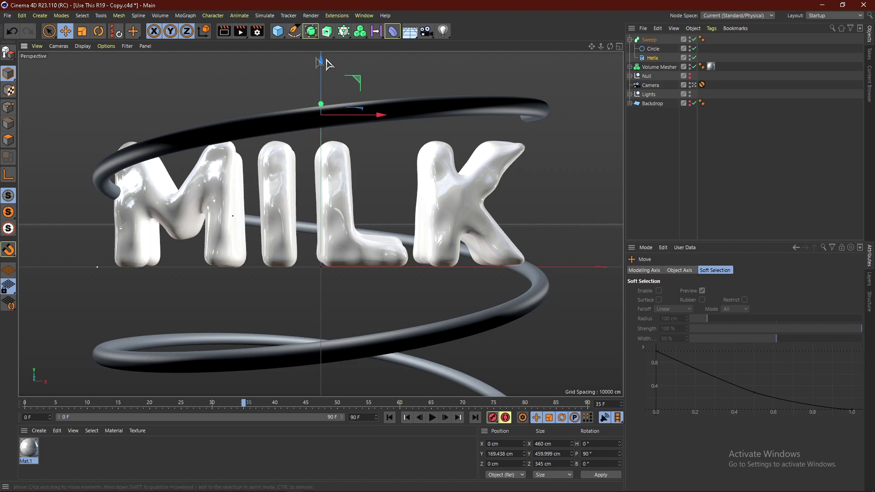
# - Set the Helix to 445 cm height, 1094° end angle and about 244 cm Y position, and raise the Sweep to about 10.6 cm
pyautogui.click(653, 57)
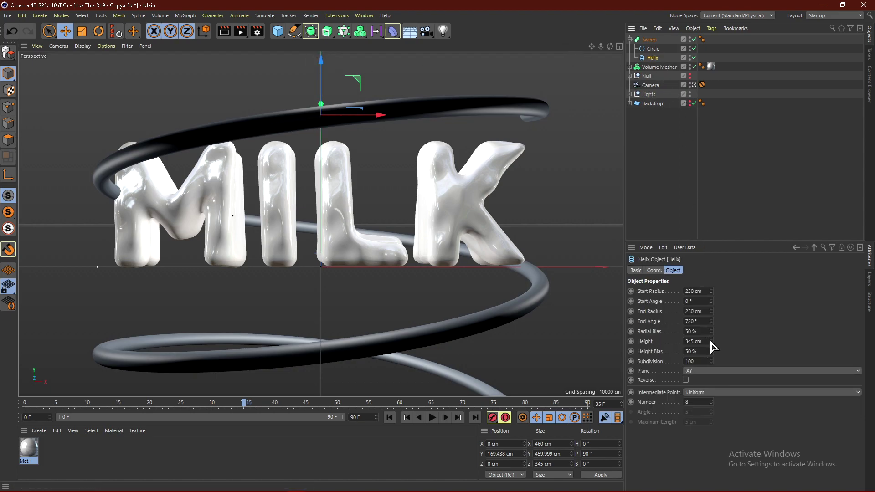
pyautogui.moveTo(711, 341); pyautogui.dragTo(695, 289)
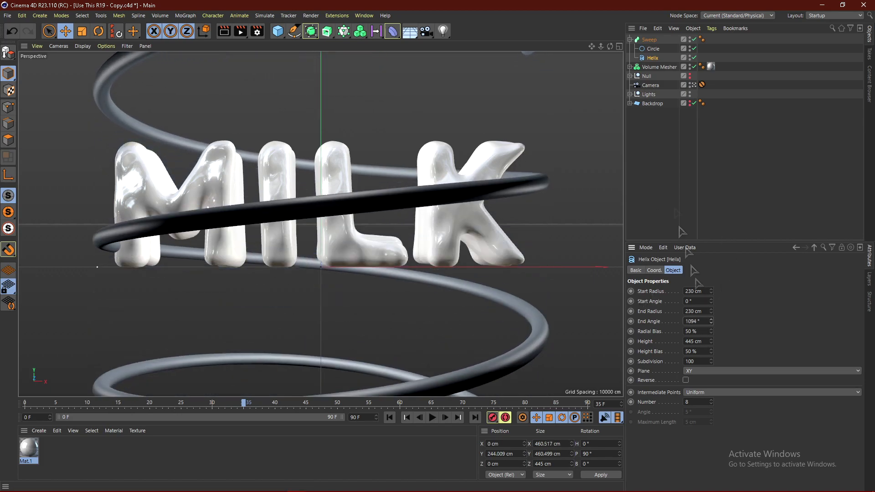
pyautogui.click(318, 201)
pyautogui.moveTo(318, 200); pyautogui.dragTo(329, 59)
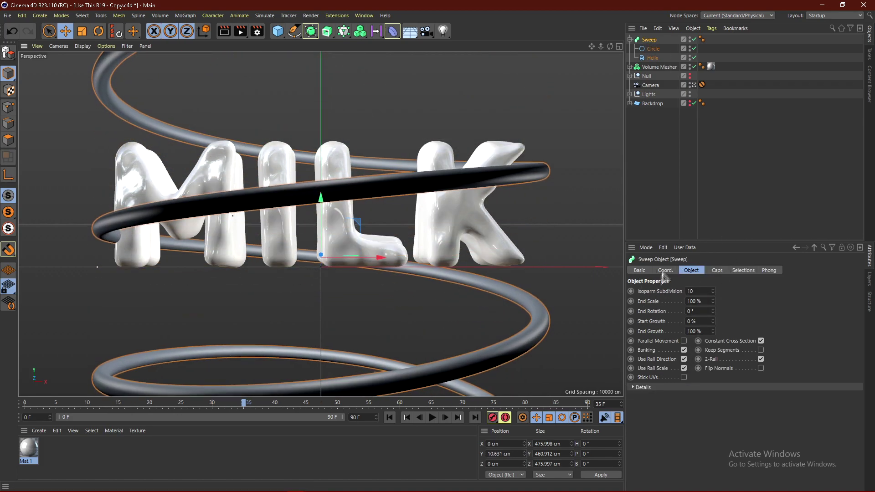
# - Increase the Helix's height to 524 cm and raise the whole Sweep to a Y position of about 36 cm
pyautogui.click(652, 58)
pyautogui.moveTo(711, 341); pyautogui.dragTo(711, 326)
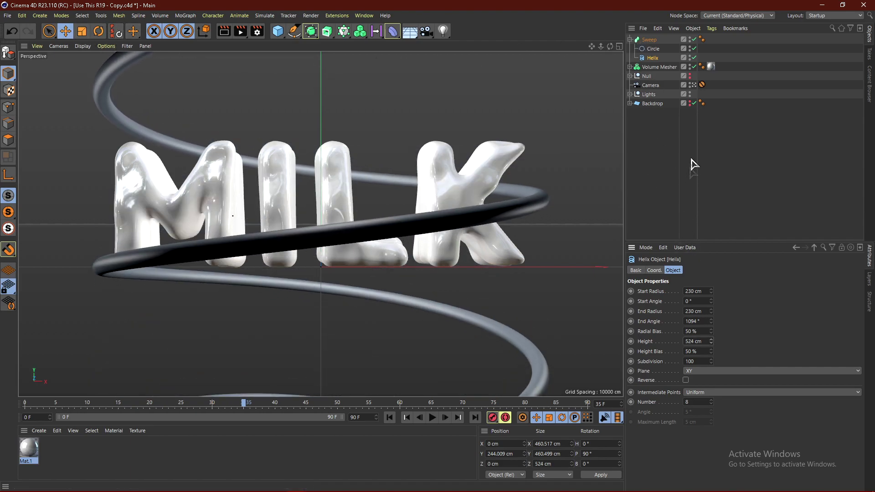
pyautogui.click(631, 40)
pyautogui.click(636, 40)
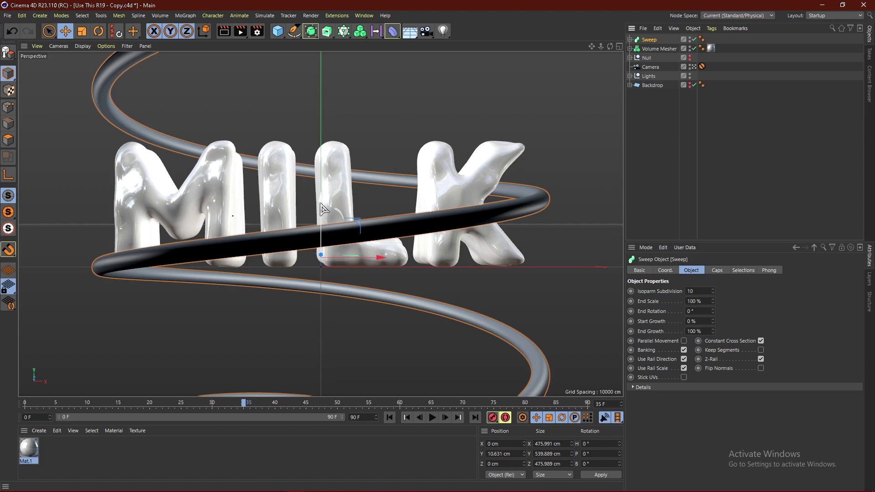
pyautogui.moveTo(321, 205); pyautogui.dragTo(324, 181)
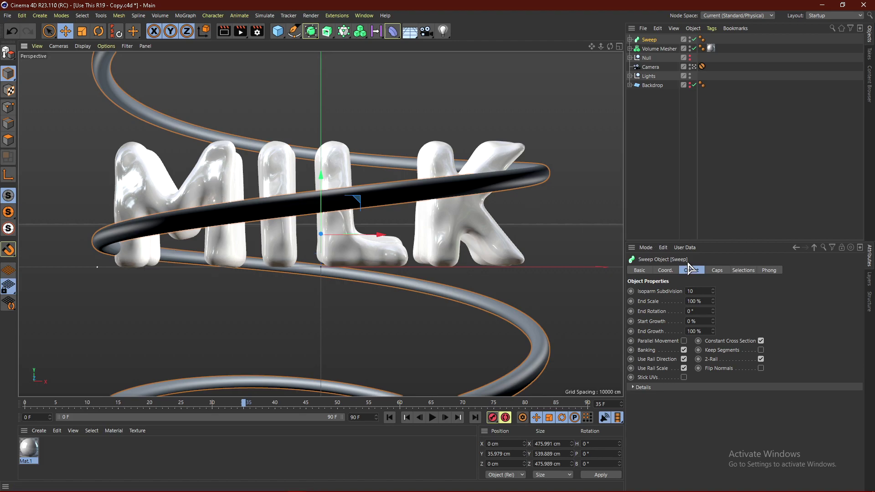
# - Scale the Sweep up to about 497 cm wide and lower it to a Y position of about 19 cm
pyautogui.click(83, 39)
pyautogui.moveTo(425, 179); pyautogui.dragTo(448, 175)
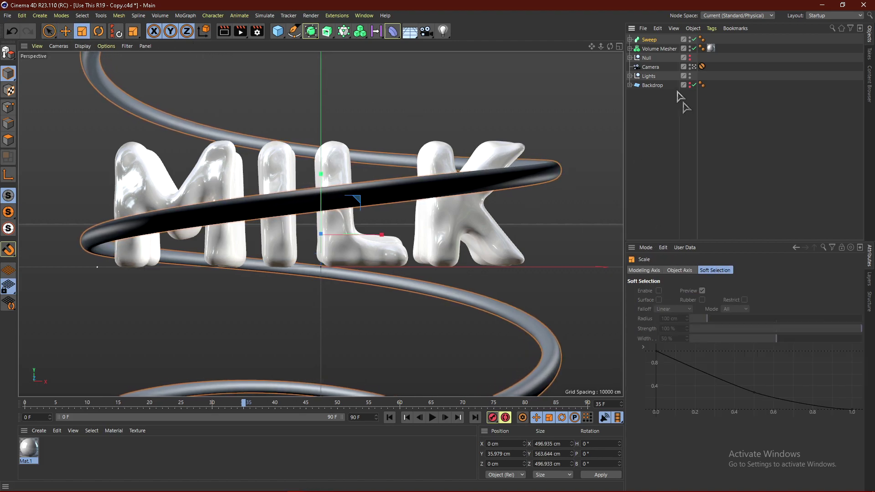
pyautogui.click(648, 40)
pyautogui.press('e')
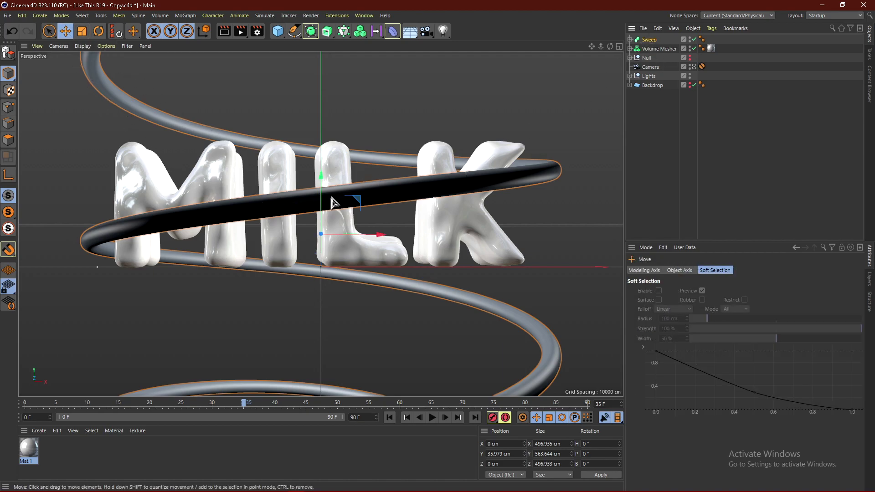
pyautogui.moveTo(320, 181); pyautogui.dragTo(313, 196)
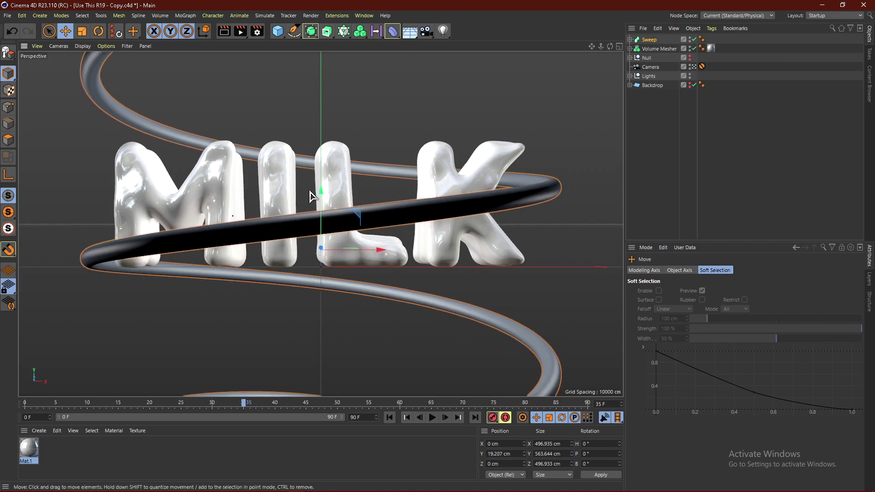
# - Deselect the Sweep and render a preview of the lettering with the spiral around it
pyautogui.click(713, 189)
pyautogui.click(223, 31)
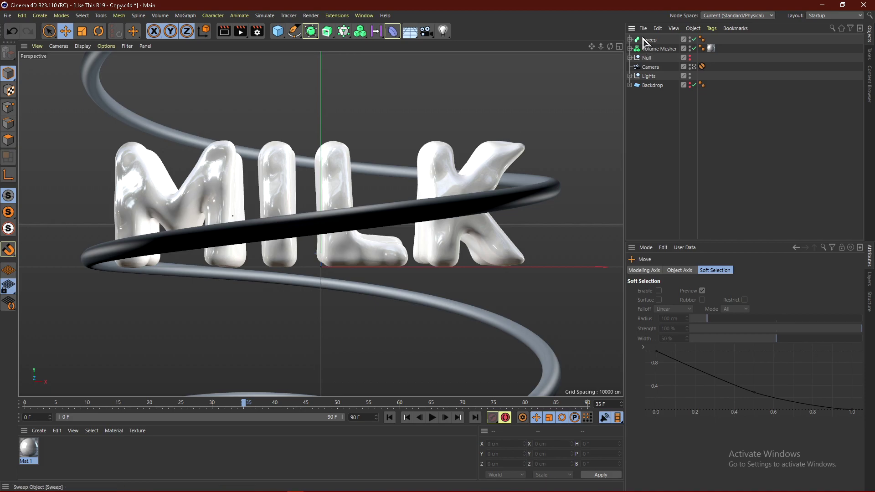
# - Add a Displacer and place it inside the Sweep below the Helix, as a direct child of the Sweep
pyautogui.click(629, 40)
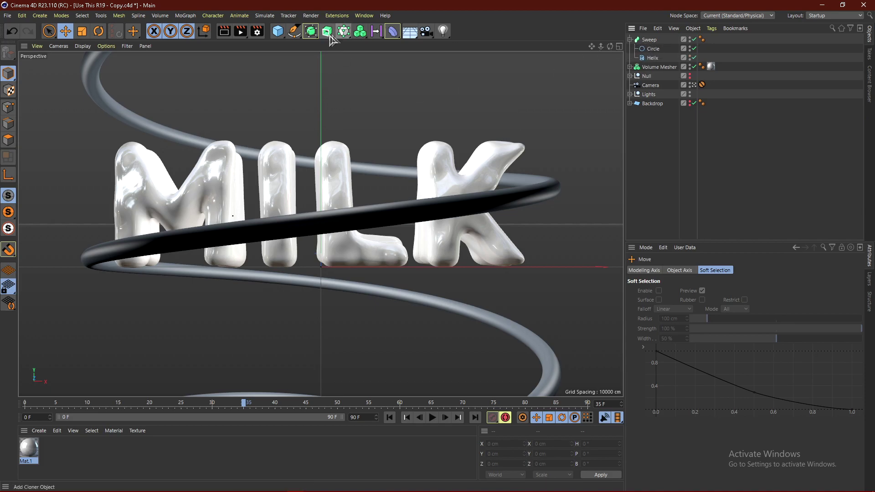
pyautogui.click(393, 33)
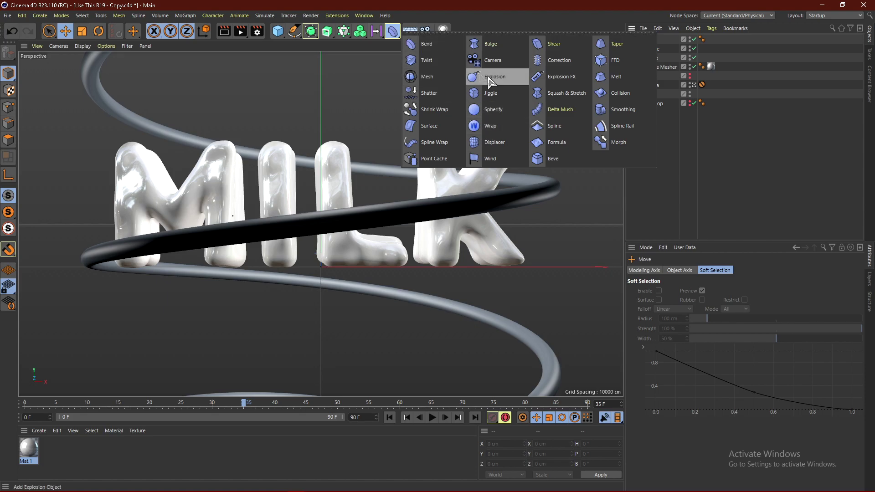
pyautogui.click(493, 142)
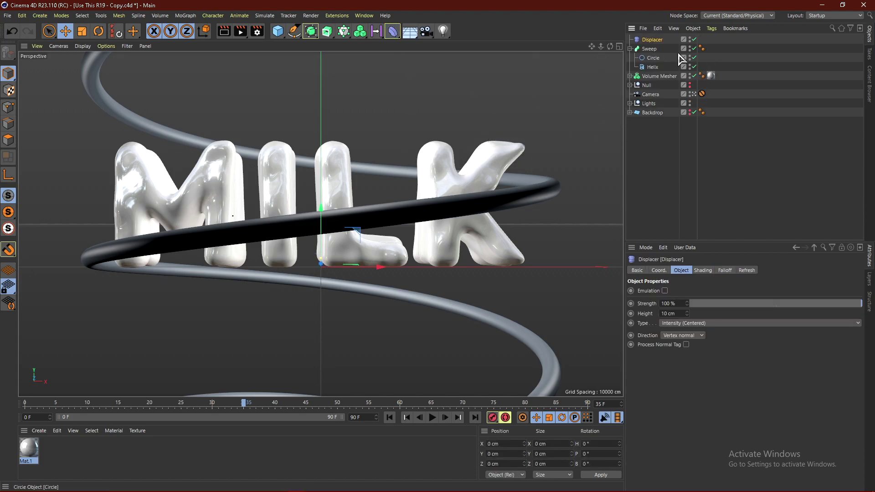
pyautogui.moveTo(655, 73); pyautogui.dragTo(662, 72)
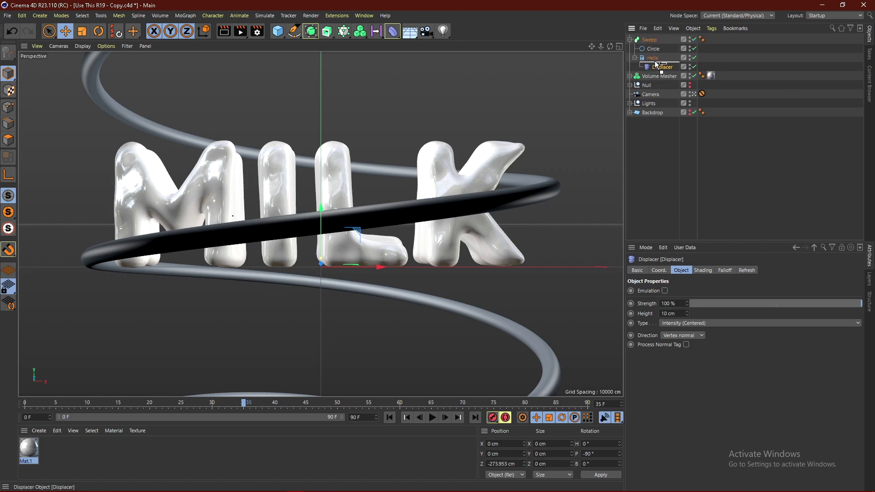
pyautogui.moveTo(660, 55); pyautogui.dragTo(654, 73)
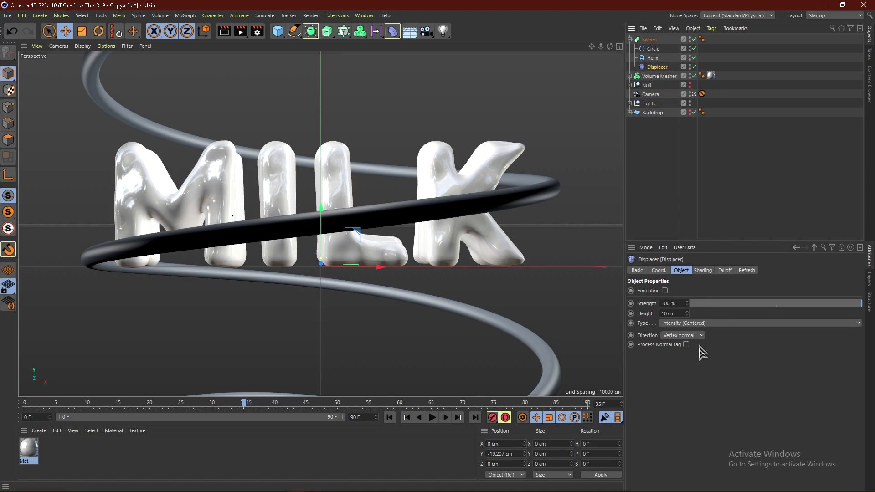
# - Assign a Noise shader to the Sweep's Displacer and open the noise settings
pyautogui.click(702, 272)
pyautogui.click(659, 300)
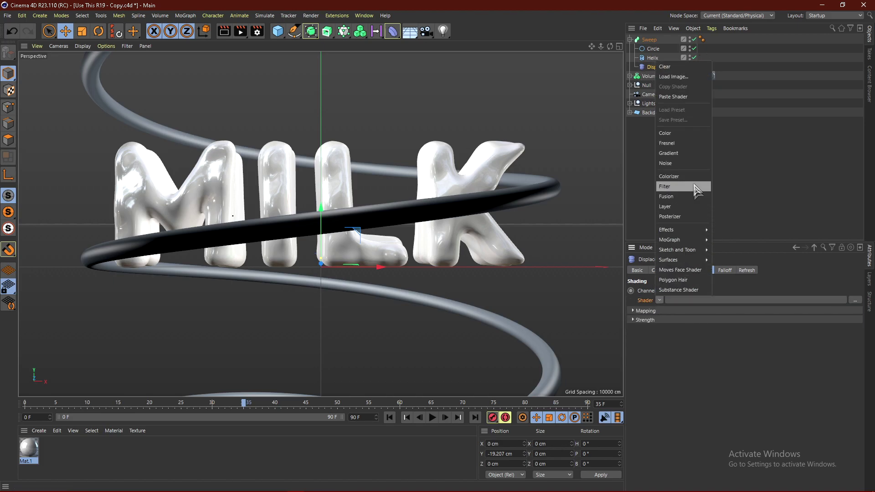
pyautogui.click(685, 163)
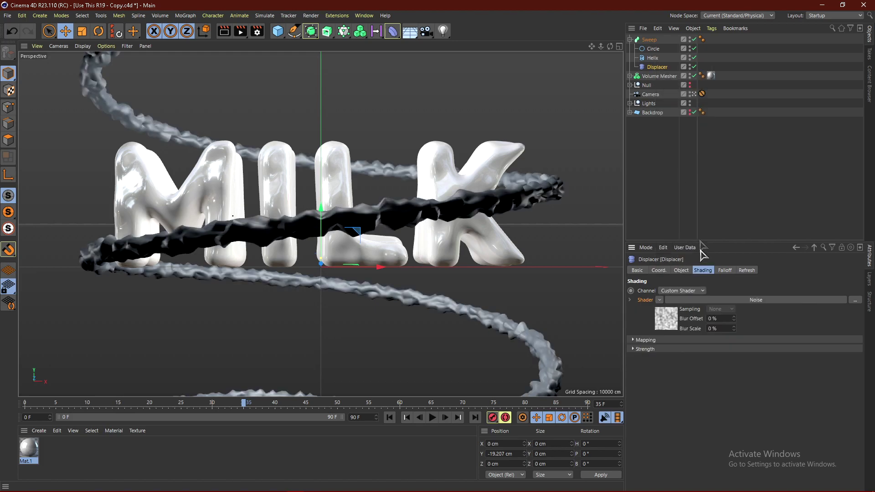
pyautogui.click(665, 324)
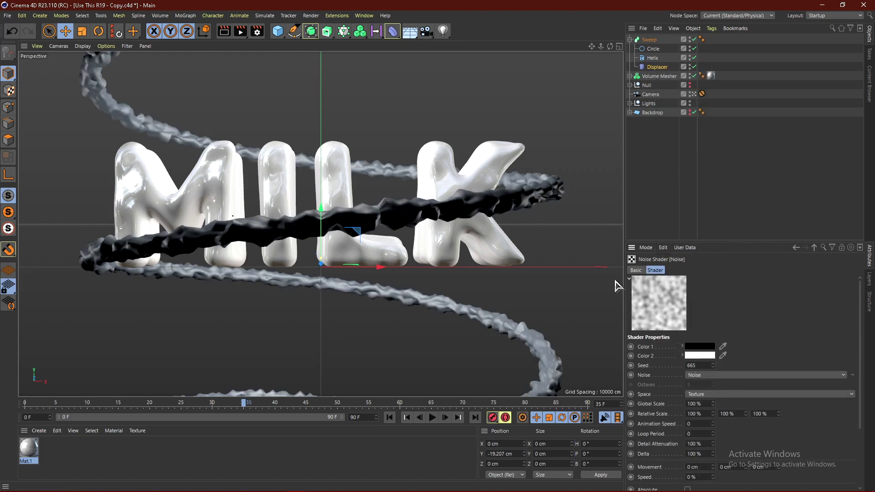
# - Set the noise shader's global scale to 500 % and its contrast to about 63 %
pyautogui.click(707, 404)
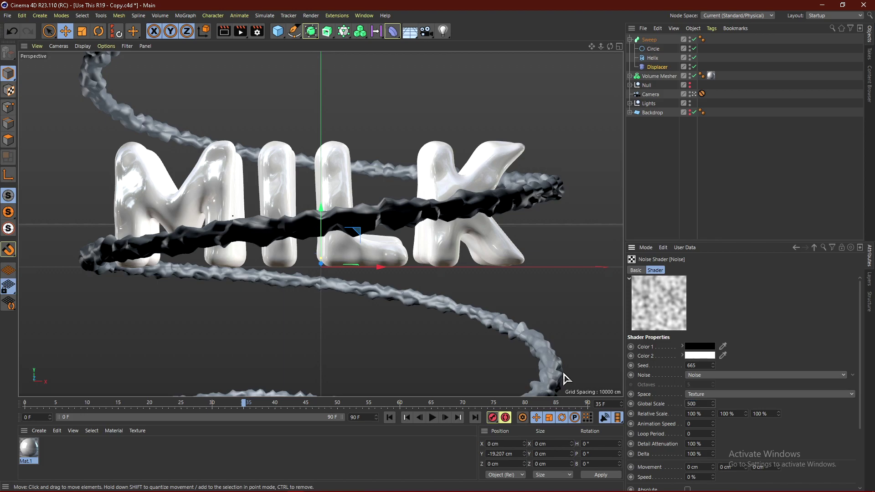
pyautogui.press('Return')
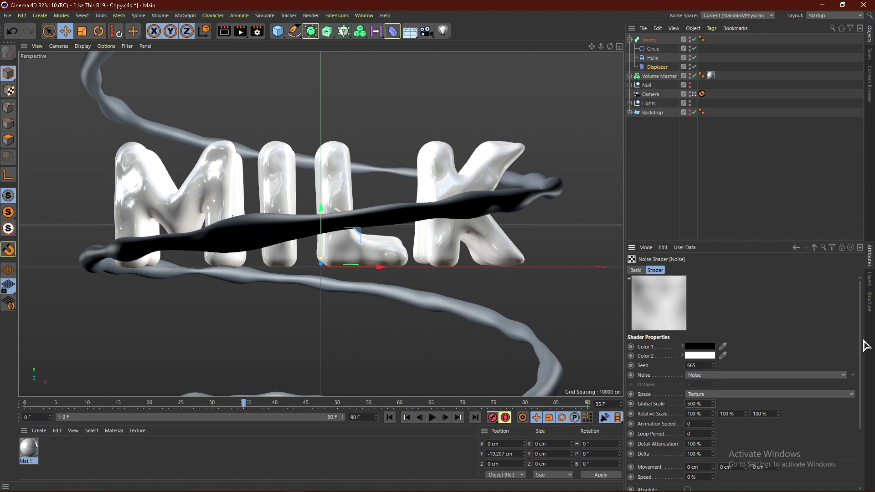
pyautogui.scroll(-3, 861, 347)
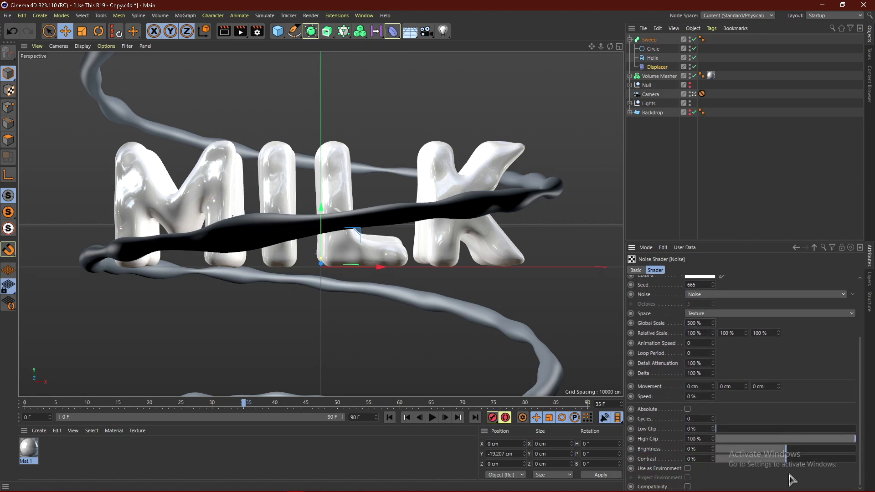
pyautogui.moveTo(800, 463); pyautogui.dragTo(830, 469)
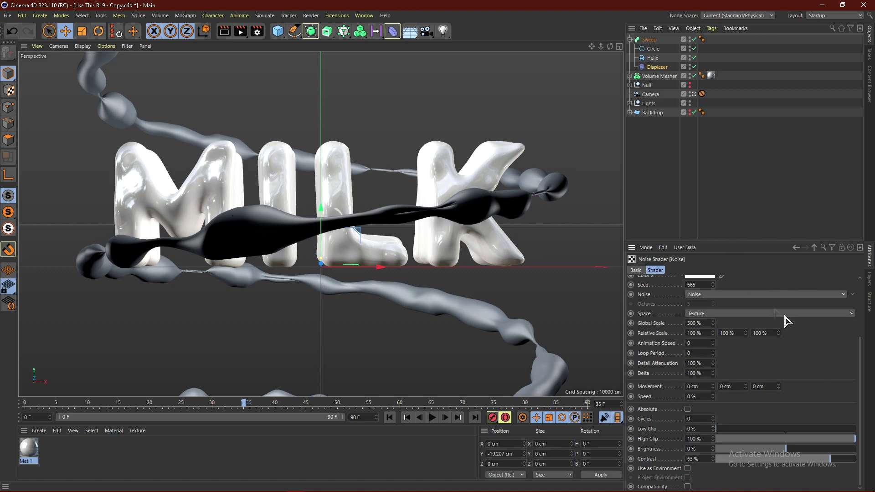
# - Set the Displacer's height to 5 cm
pyautogui.click(657, 67)
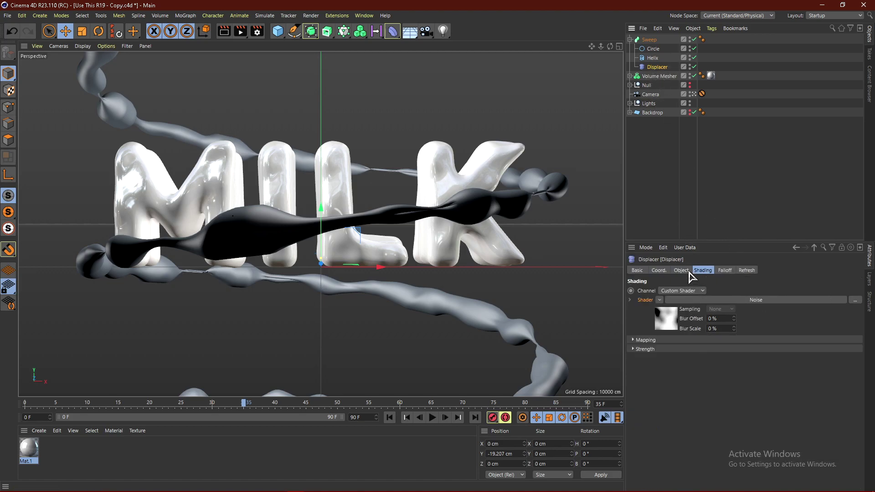
pyautogui.click(681, 270)
pyautogui.click(683, 313)
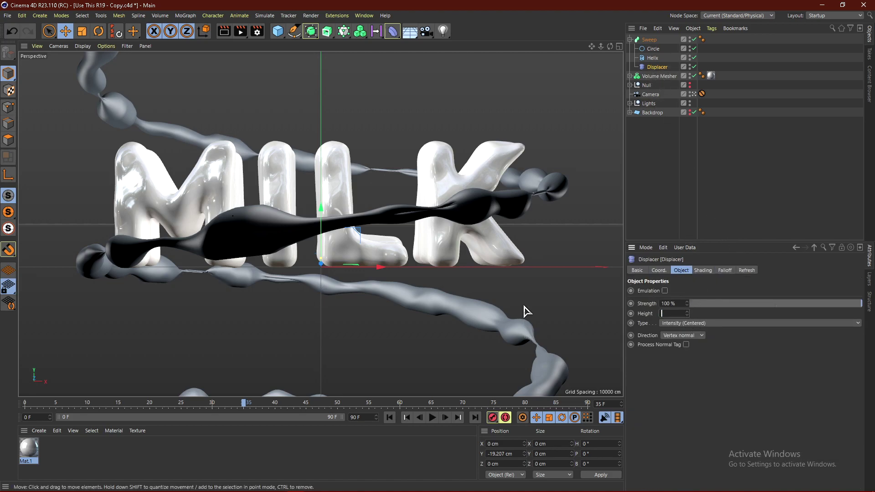
pyautogui.write('5')
pyautogui.press('Return')
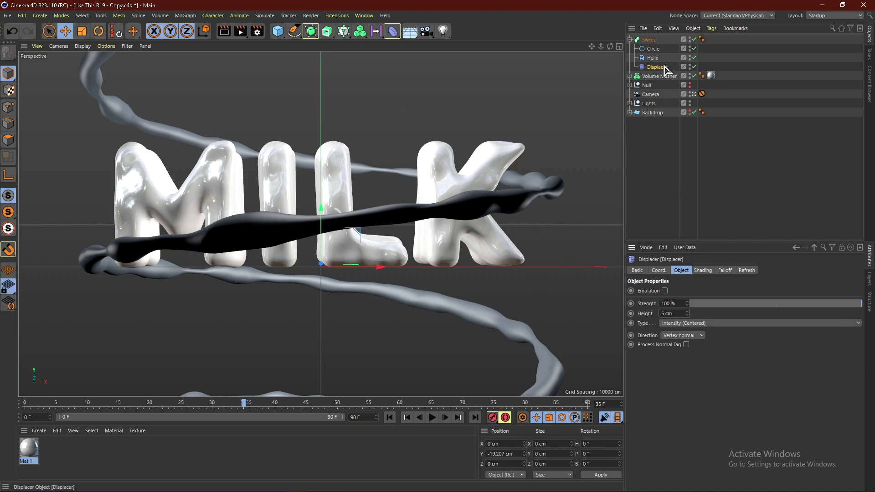
# - Change the Displacer's noise seed to 668 for a different stream shape
pyautogui.click(702, 270)
pyautogui.click(668, 323)
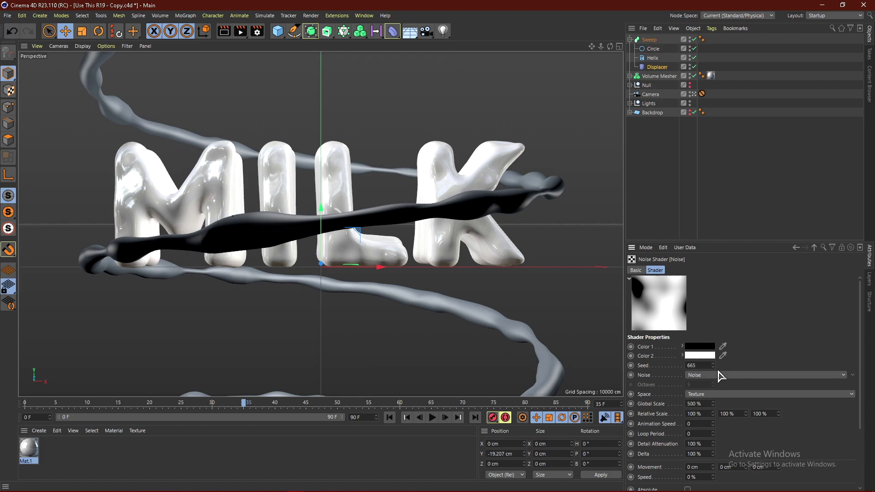
pyautogui.click(713, 364)
pyautogui.click(713, 364)
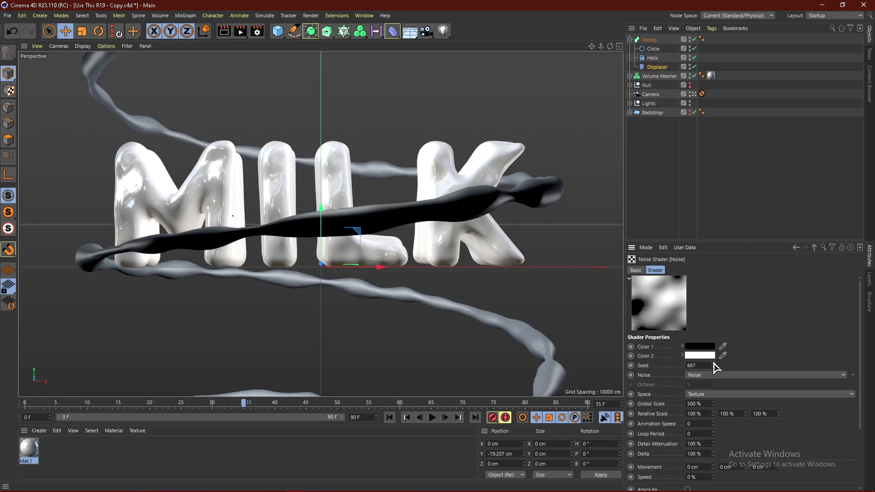
pyautogui.click(713, 364)
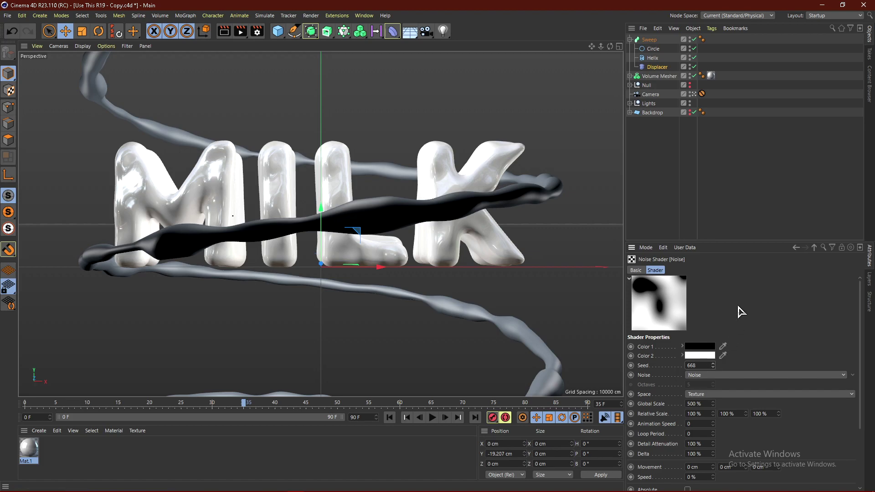
# - Reduce the Displacer's height to 4 cm
pyautogui.click(653, 58)
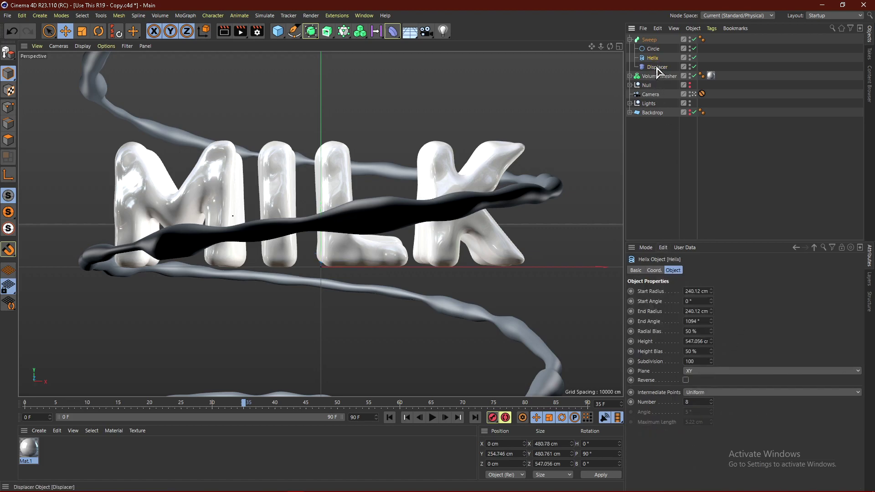
pyautogui.click(657, 67)
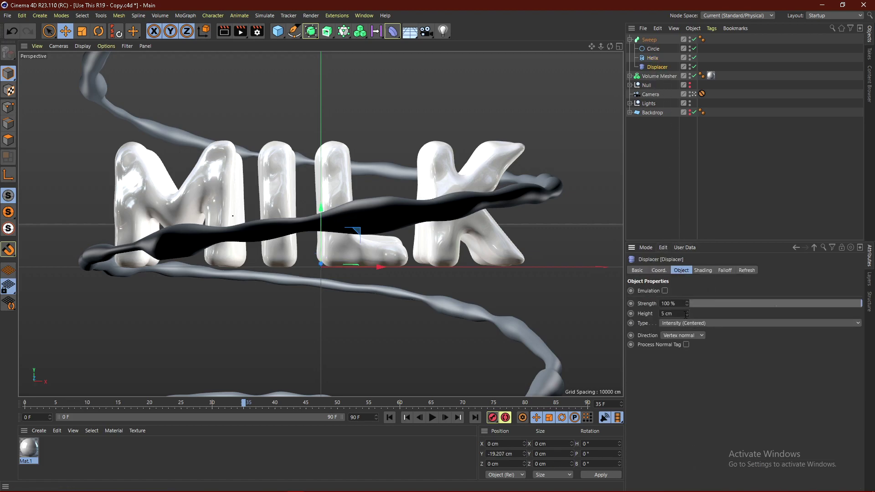
pyautogui.click(685, 314)
pyautogui.press('Return')
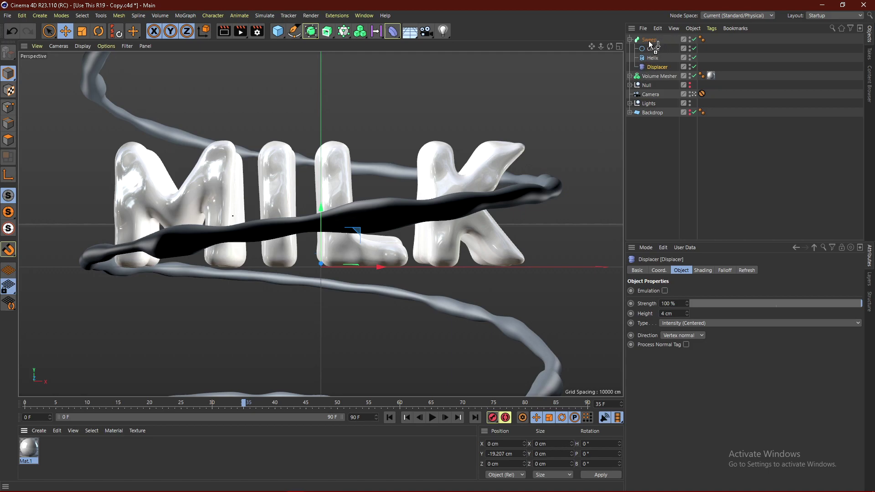
# - Apply the Mat.1 material to the Sweep with Cubic projection and seamless tiling, and deselect everything
pyautogui.moveTo(650, 44); pyautogui.dragTo(650, 41)
pyautogui.click(630, 39)
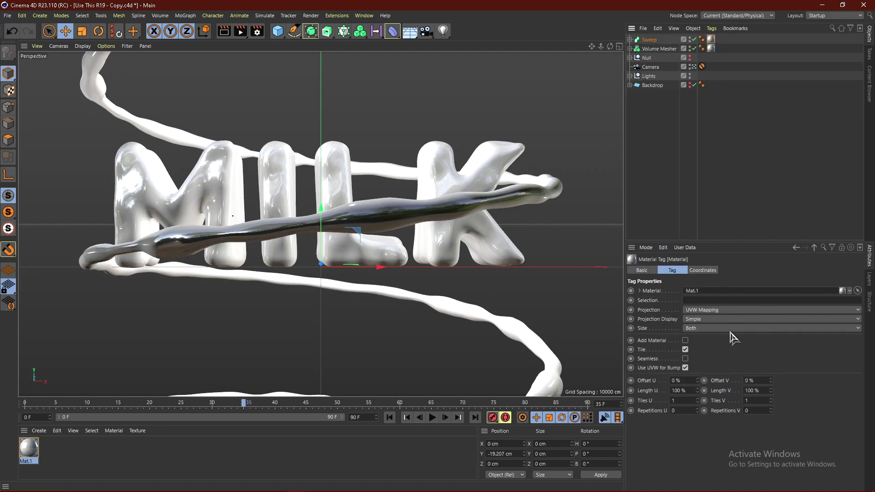
pyautogui.click(727, 311)
pyautogui.click(724, 359)
pyautogui.click(705, 311)
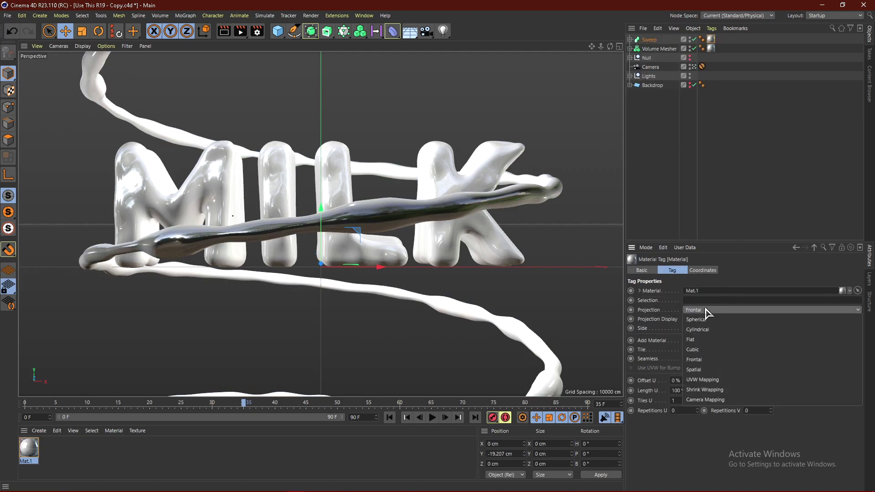
pyautogui.click(693, 350)
pyautogui.click(710, 49)
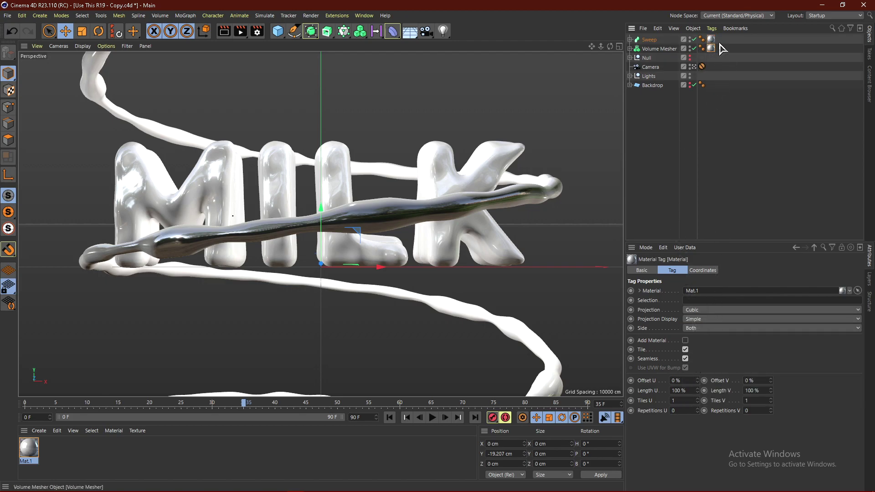
pyautogui.click(656, 141)
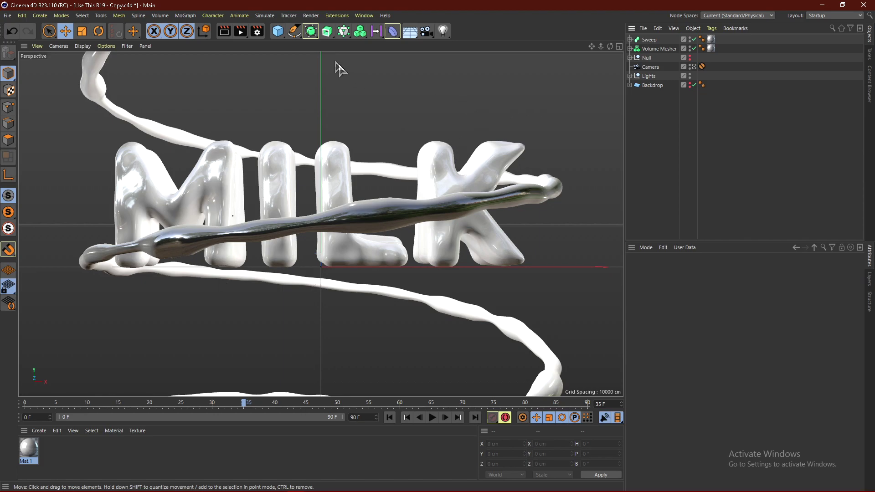
# - Add a Sphere, show the mesh lines on the shaded objects and set the Sphere's segments to 50
pyautogui.click(279, 32)
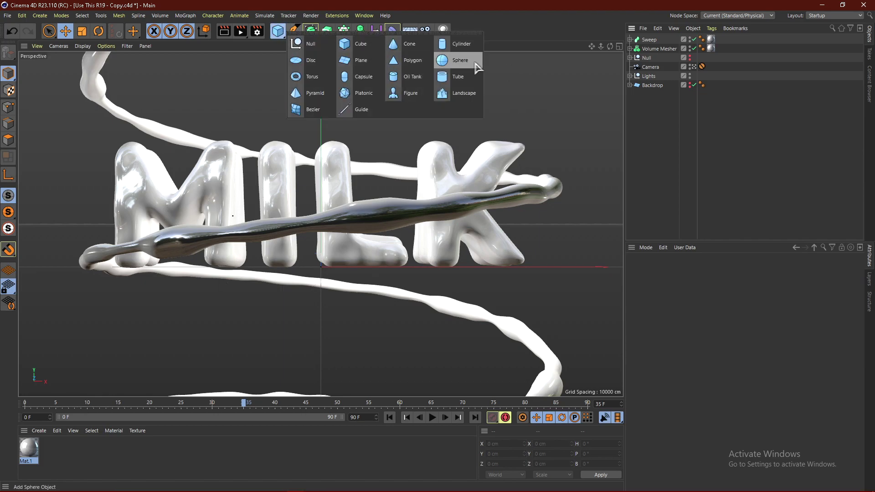
pyautogui.click(460, 61)
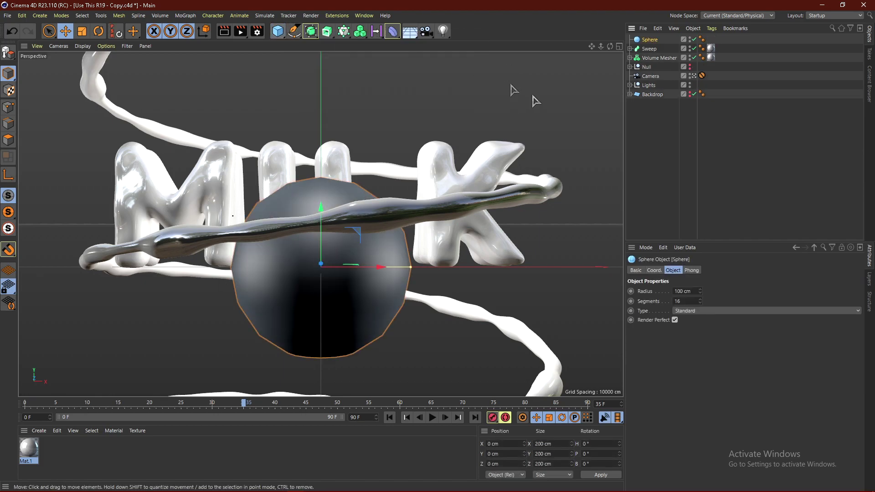
pyautogui.click(83, 46)
pyautogui.click(101, 68)
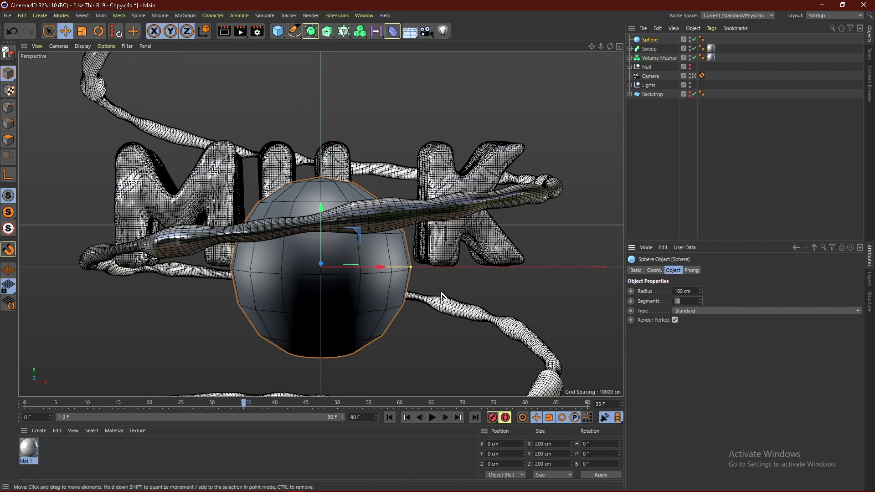
pyautogui.press('Return')
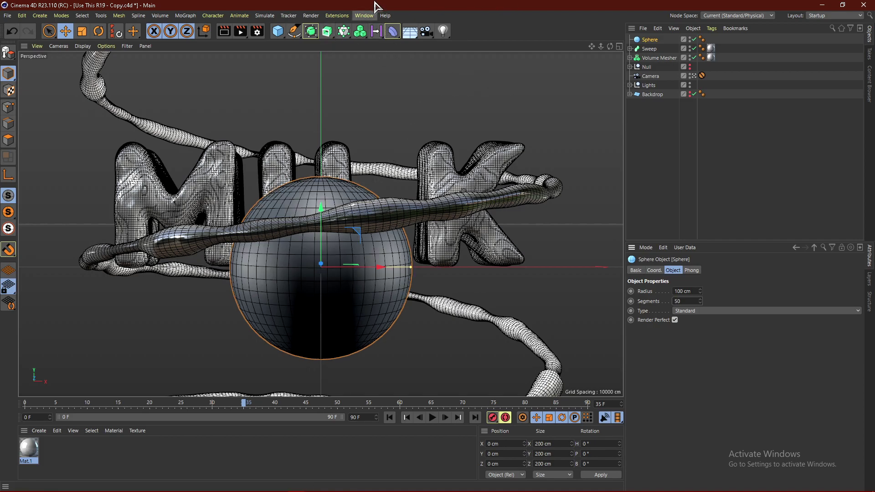
# - Add a Volume Builder, place the Sphere inside it and set the voxel size to 5 cm
pyautogui.moveTo(360, 34); pyautogui.dragTo(388, 43)
pyautogui.moveTo(646, 49); pyautogui.dragTo(650, 42)
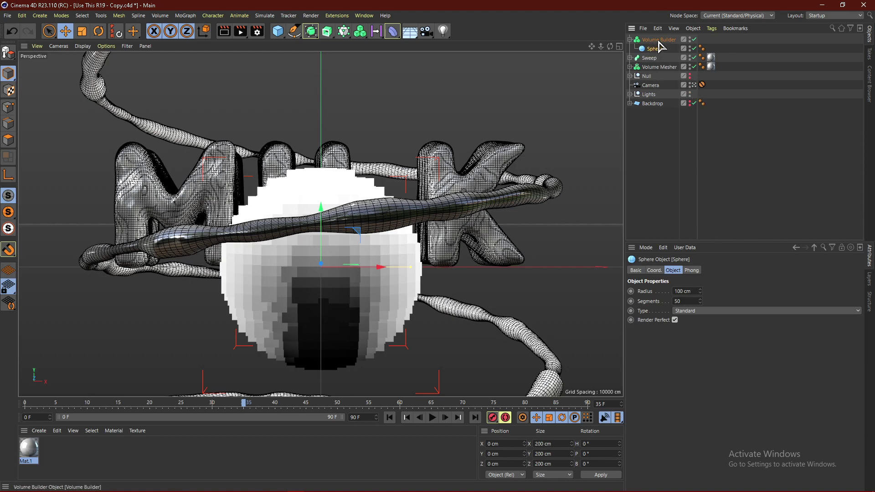
pyautogui.doubleClick(680, 300)
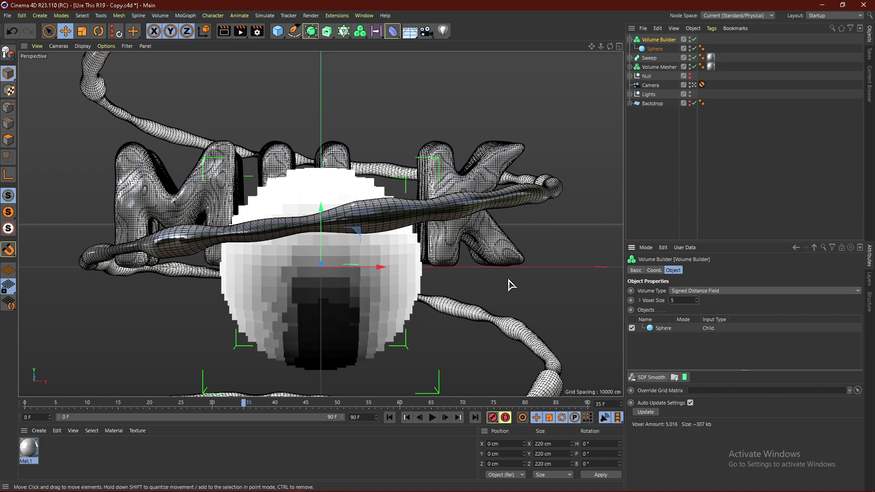
pyautogui.write('5')
pyautogui.press('Return')
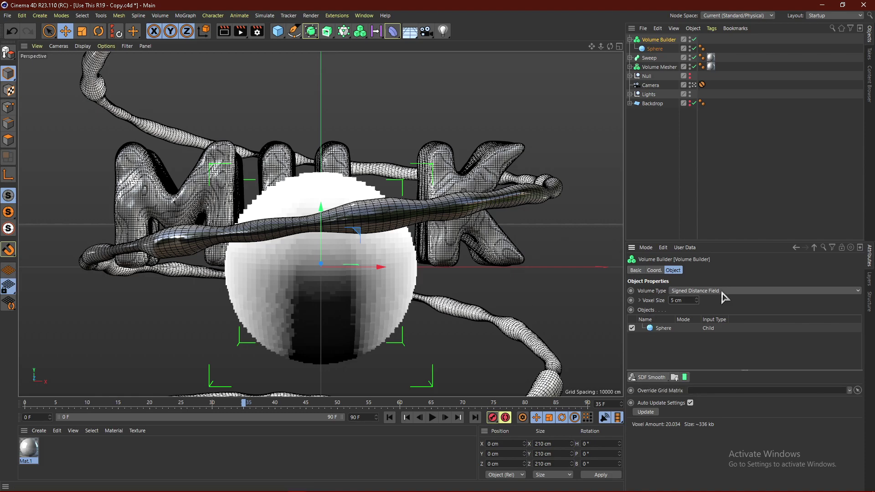
# - Add a Volume Mesher with the Volume Builder as its child, and disable the new mesher
pyautogui.click(360, 31)
pyautogui.click(409, 68)
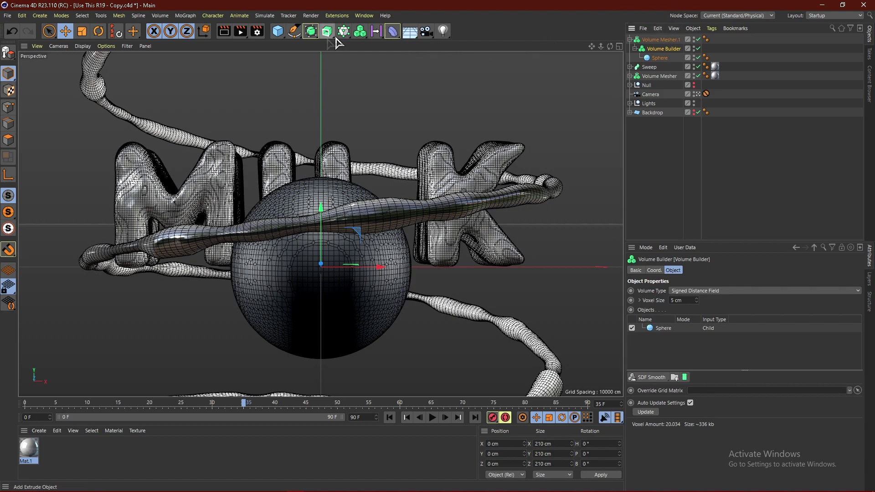
pyautogui.click(697, 40)
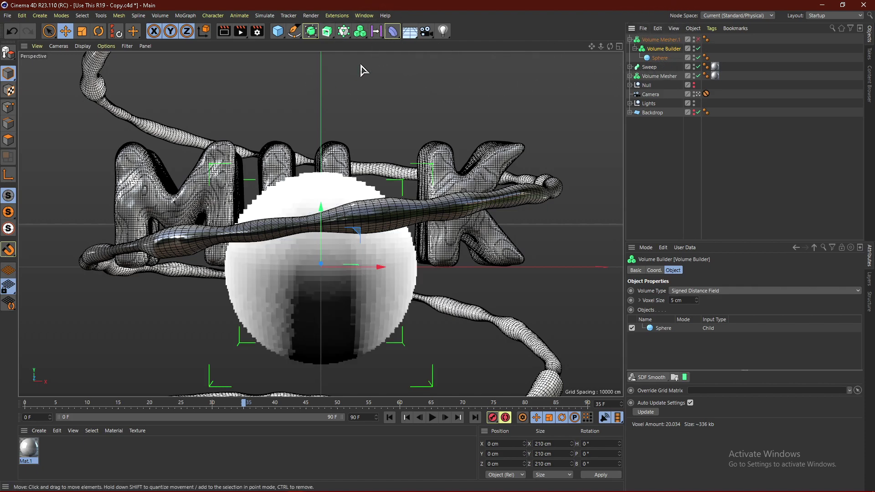
# - Add an Explosion deformer under the Sphere with strength about 10 %, and re-enable the Sphere's Volume Mesher
pyautogui.click(392, 35)
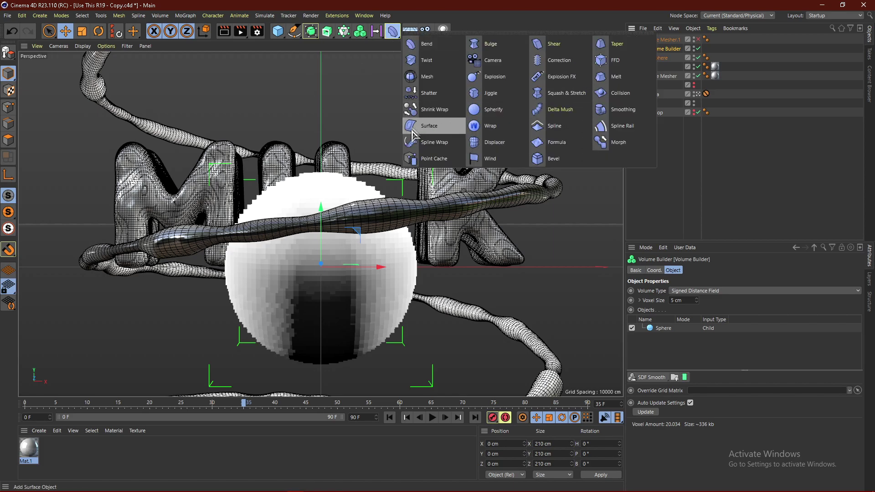
pyautogui.click(494, 76)
pyautogui.moveTo(652, 41); pyautogui.dragTo(664, 73)
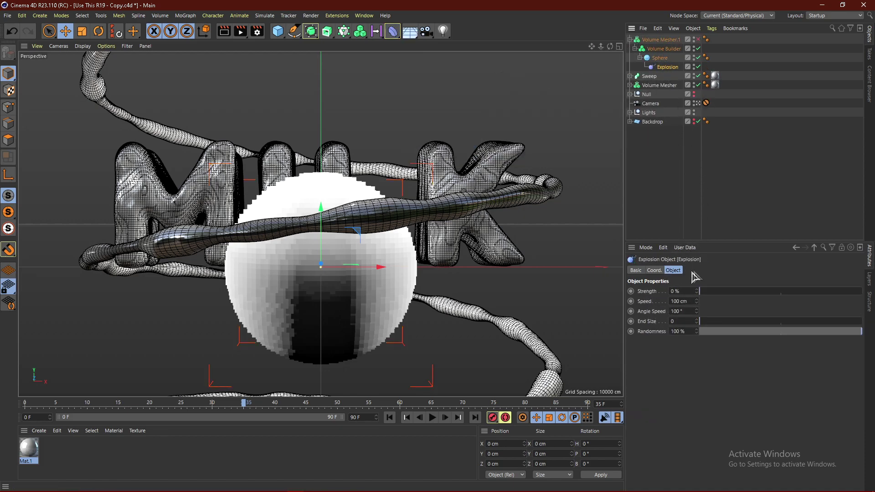
pyautogui.moveTo(701, 292); pyautogui.dragTo(716, 301)
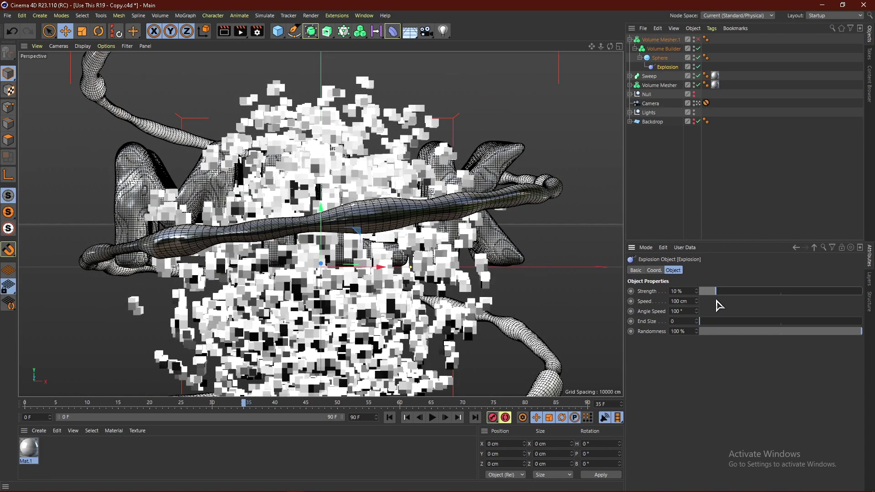
pyautogui.click(694, 38)
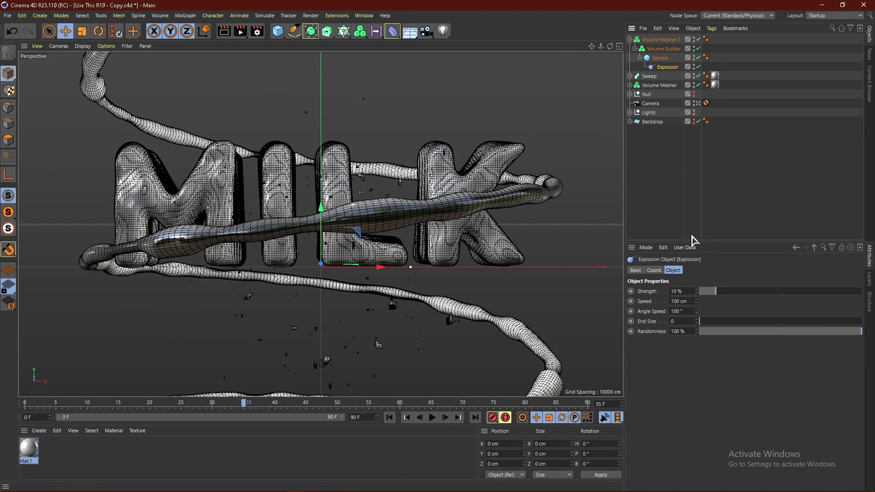
# - Try different voxel sizes on the Sphere's Volume Builder and settle on 8 cm
pyautogui.click(663, 49)
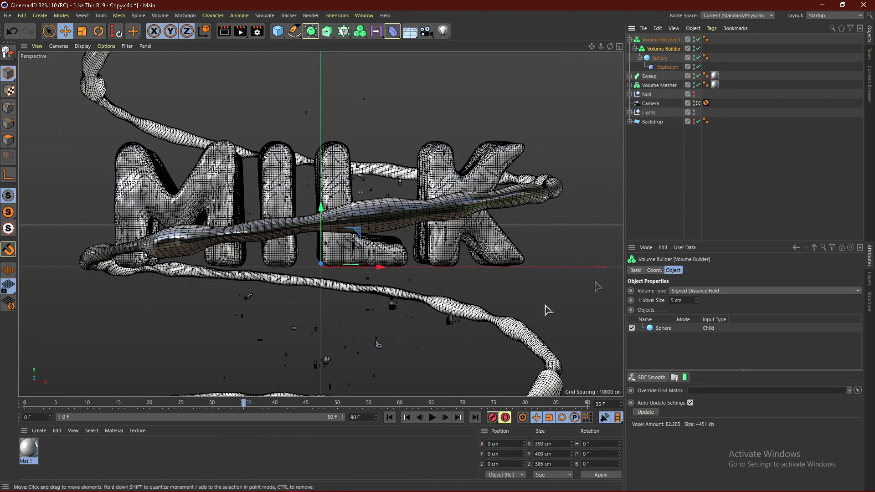
pyautogui.click(681, 300)
pyautogui.press('Return')
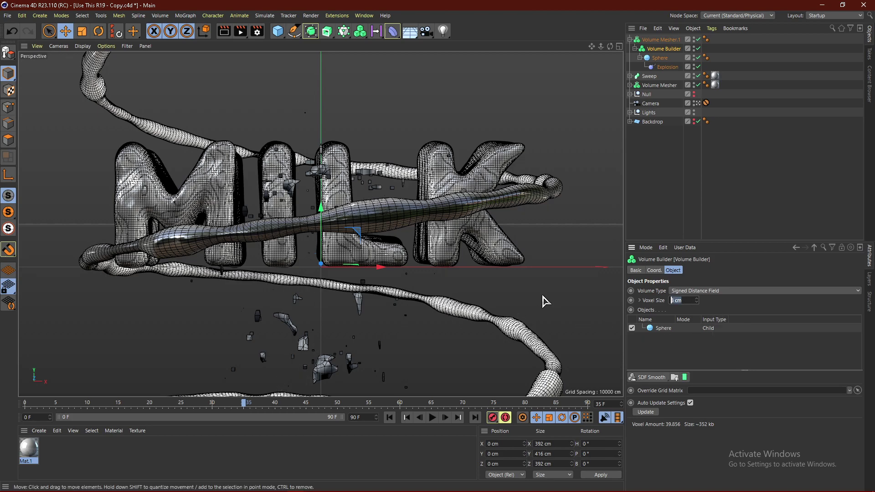
pyautogui.press('Return')
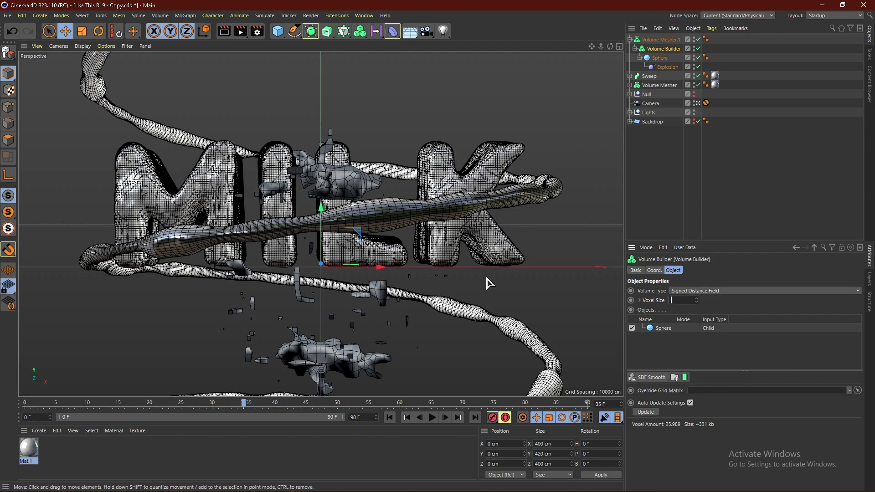
pyautogui.write('8')
pyautogui.press('Return')
pyautogui.click(641, 135)
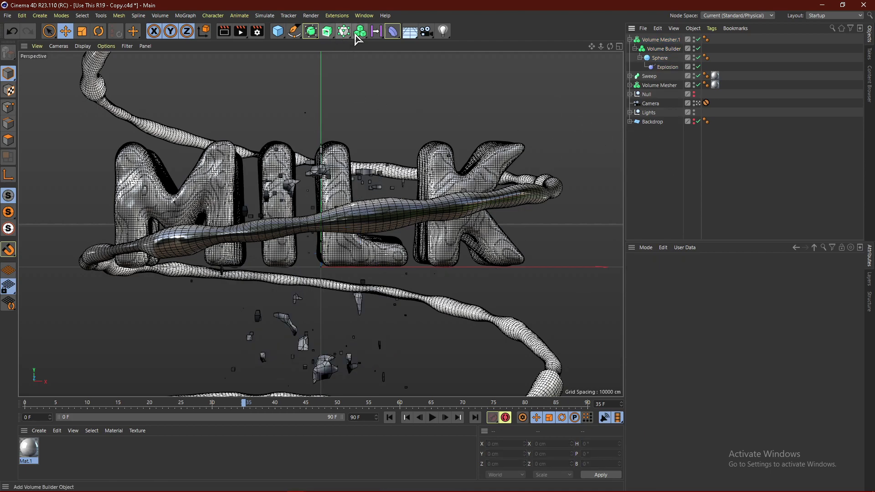
pyautogui.click(663, 49)
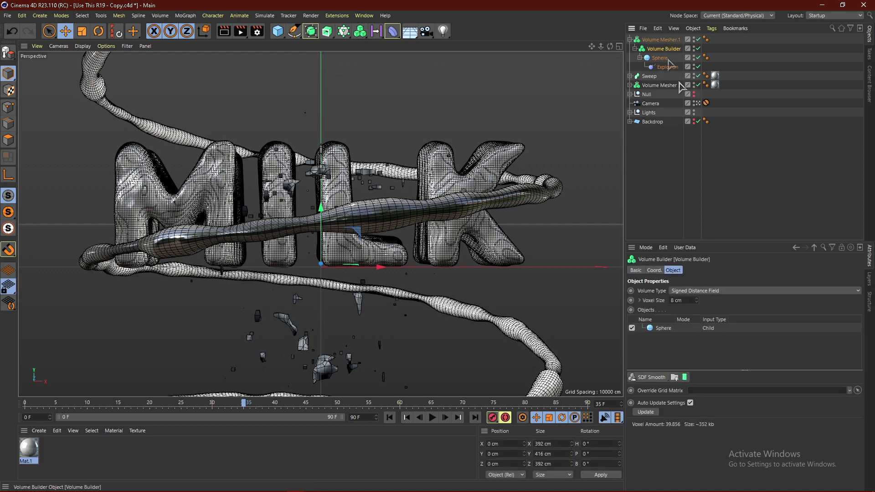
# - Try an SDF Smooth layer in the droplets' Volume Builder, and undo it
pyautogui.click(644, 378)
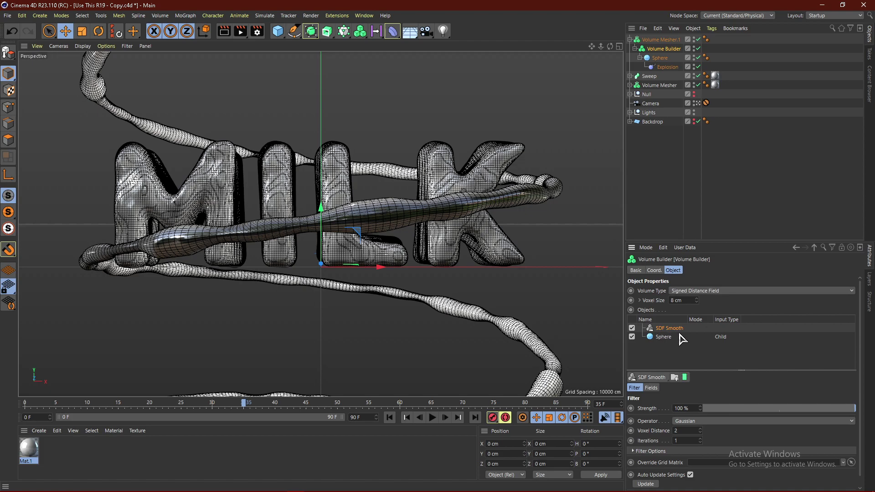
pyautogui.hotkey('ctrl', 'z')
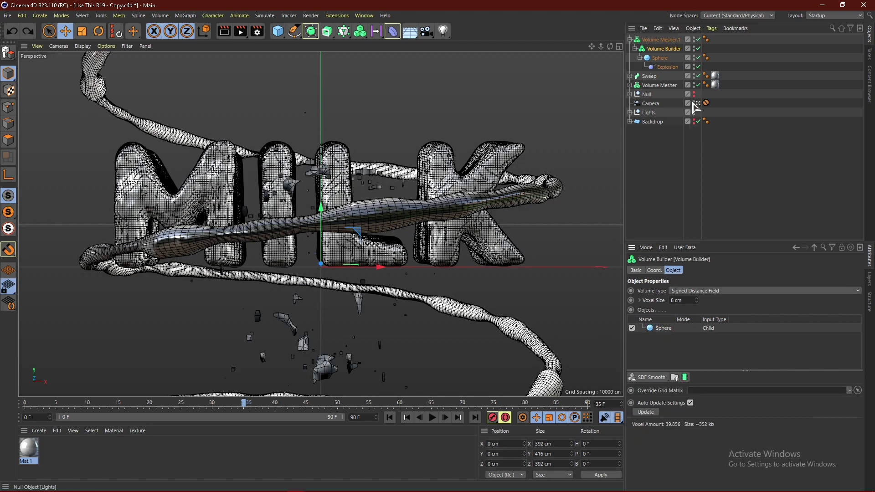
# - Add a Subdivision Surface, place the droplets' Volume Mesher inside it and collapse the hierarchy
pyautogui.click(310, 31)
pyautogui.click(329, 41)
pyautogui.moveTo(661, 49); pyautogui.dragTo(663, 40)
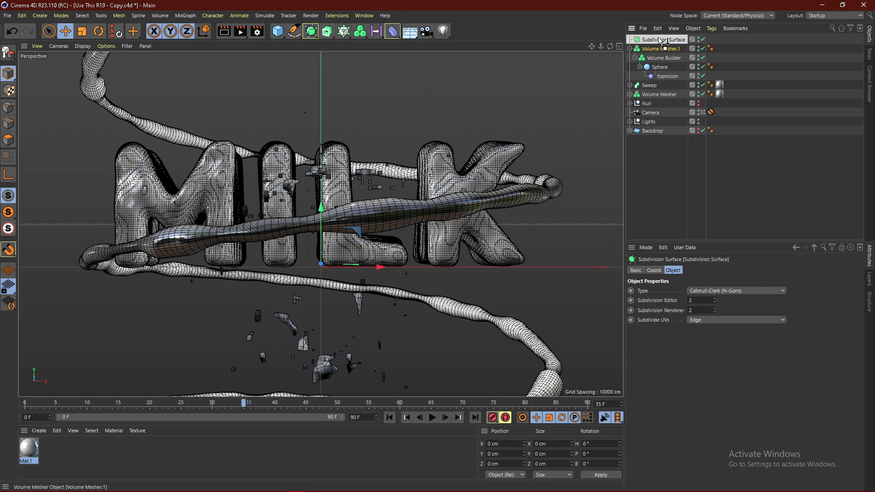
pyautogui.click(703, 170)
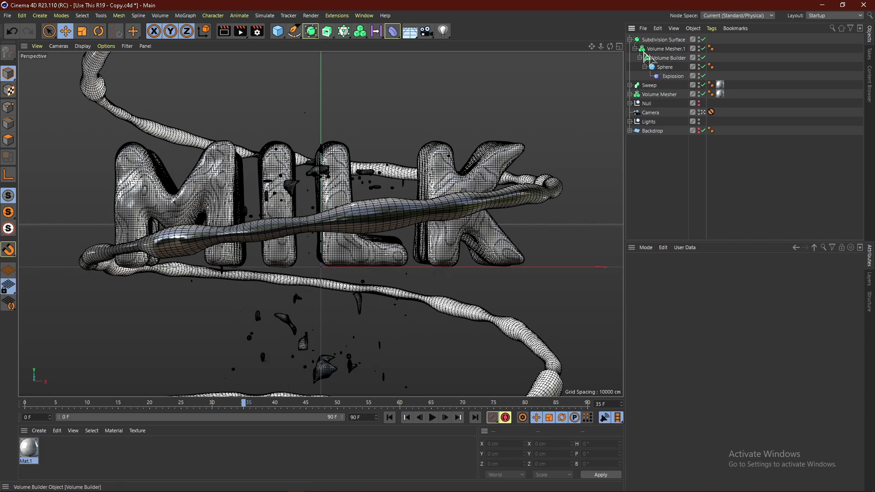
pyautogui.click(630, 40)
# - Scale the droplets' Subdivision Surface up uniformly to about 880 × 1007 × 952 cm, checking the spread outside the camera and returning to the camera view
pyautogui.click(635, 40)
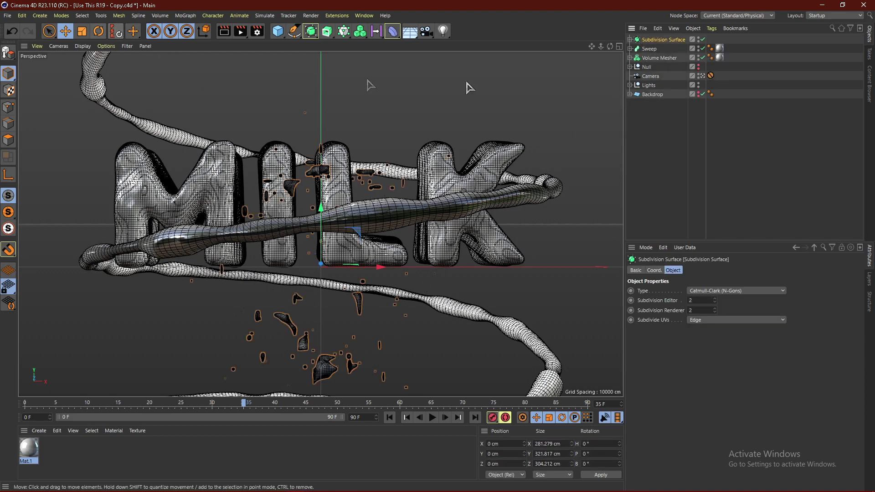
pyautogui.click(81, 31)
pyautogui.moveTo(283, 257); pyautogui.dragTo(355, 259)
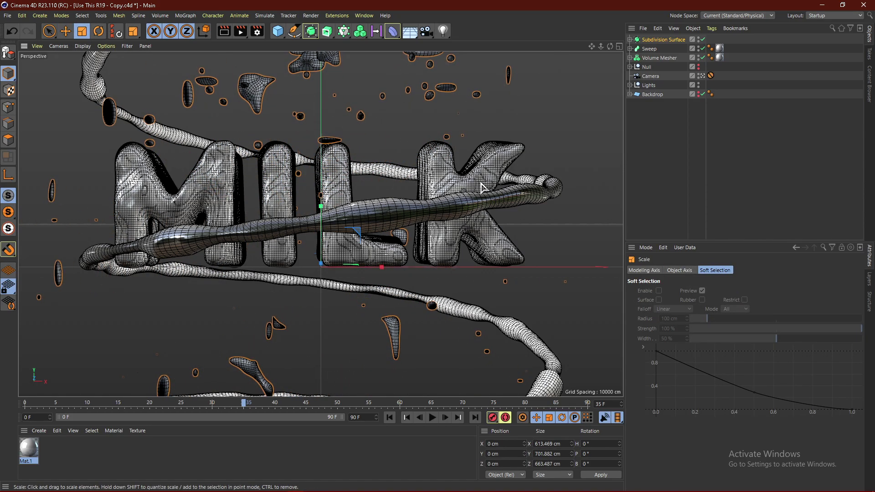
pyautogui.click(706, 79)
pyautogui.scroll(-3, 378, 259)
pyautogui.scroll(-2, 66, 176)
pyautogui.moveTo(574, 196); pyautogui.dragTo(578, 215)
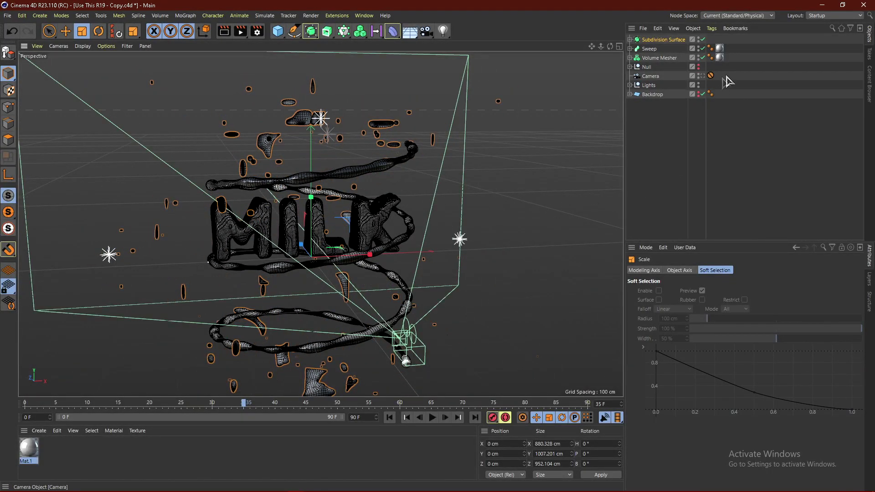
pyautogui.click(701, 75)
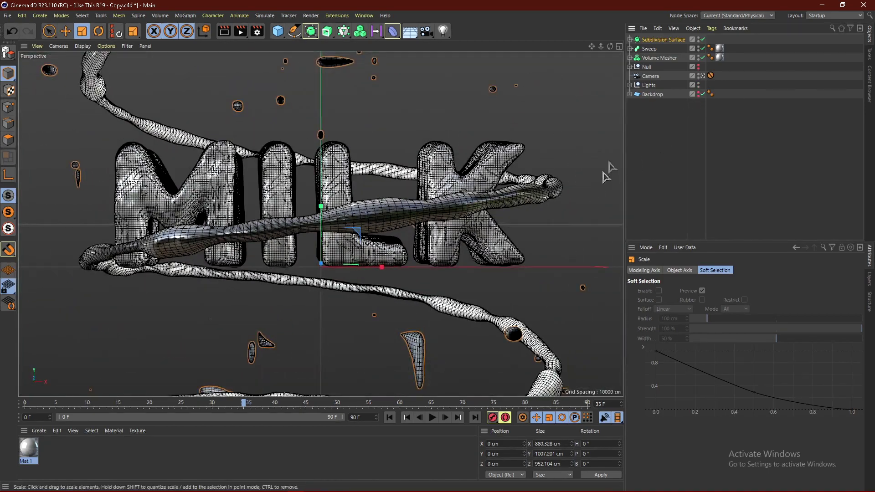
# - Rotate the Subdivision Surface so the droplets spread differently around the MILK lettering, and deselect it
pyautogui.click(97, 31)
pyautogui.moveTo(344, 279); pyautogui.dragTo(316, 269)
pyautogui.click(697, 176)
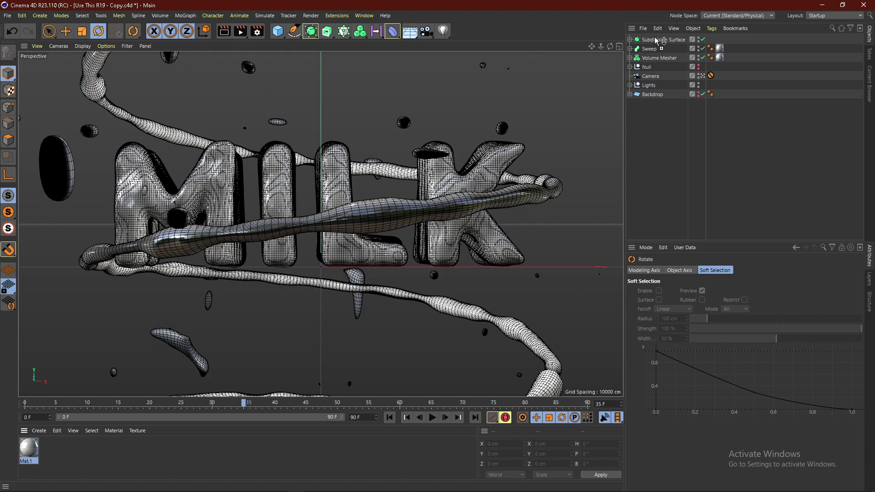
# - Apply the Mat.1 material to the droplets' Subdivision Surface and change the material tag's projection
pyautogui.moveTo(656, 44); pyautogui.dragTo(658, 41)
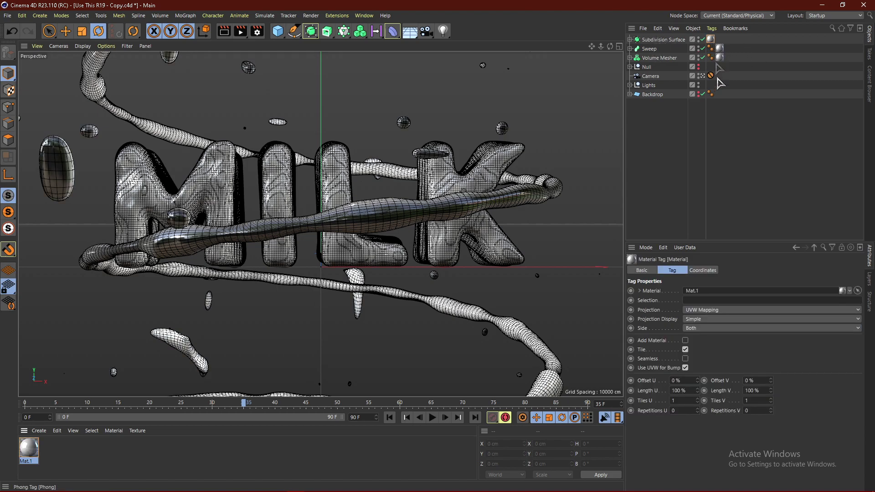
pyautogui.click(718, 311)
pyautogui.click(702, 358)
pyautogui.click(695, 155)
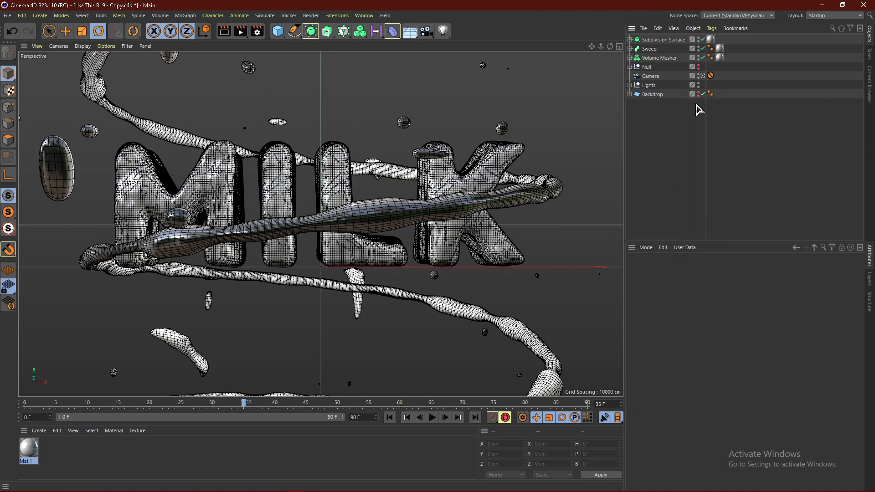
# - Make the Backdrop visible in the viewport and render the active view
pyautogui.click(699, 92)
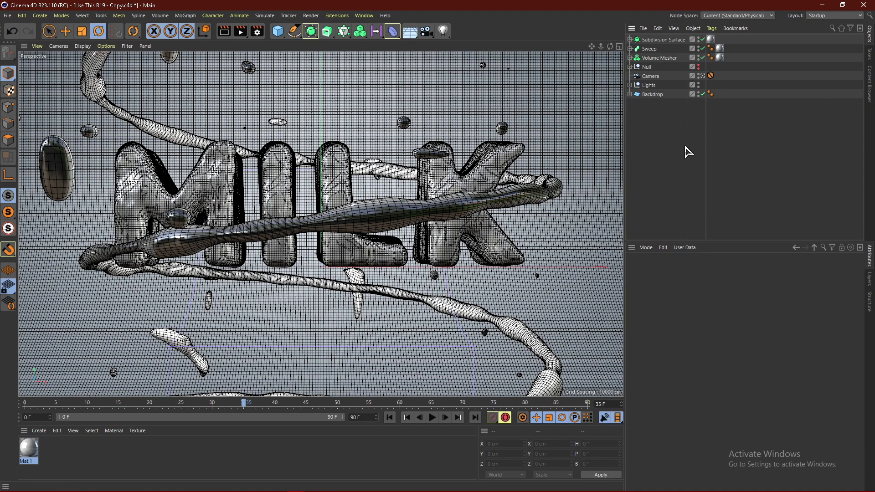
pyautogui.click(223, 31)
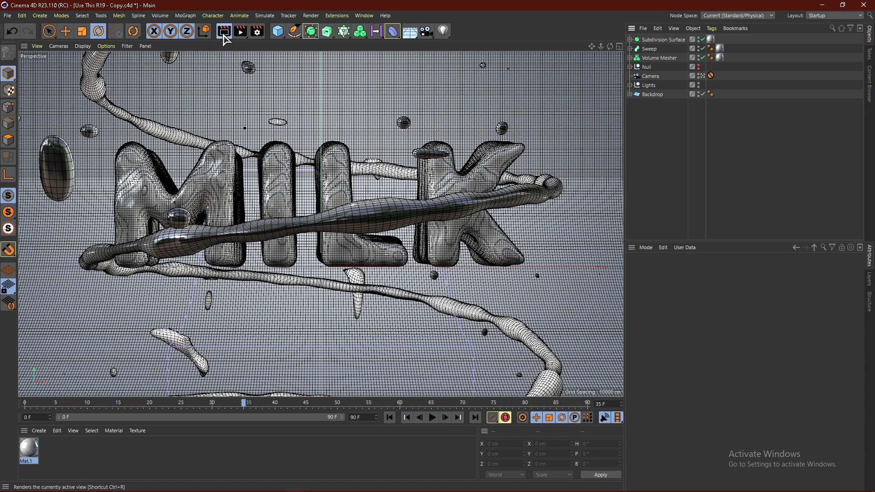